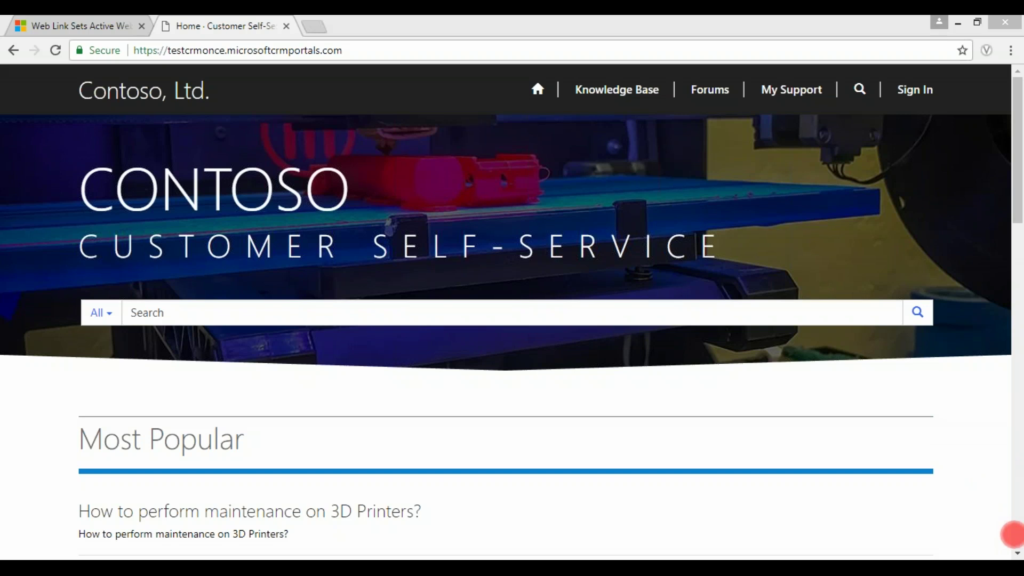
# - Look over the Contoso portal home page and sign in with the external Azure AD account
pyautogui.scroll(-20, 845, 424)
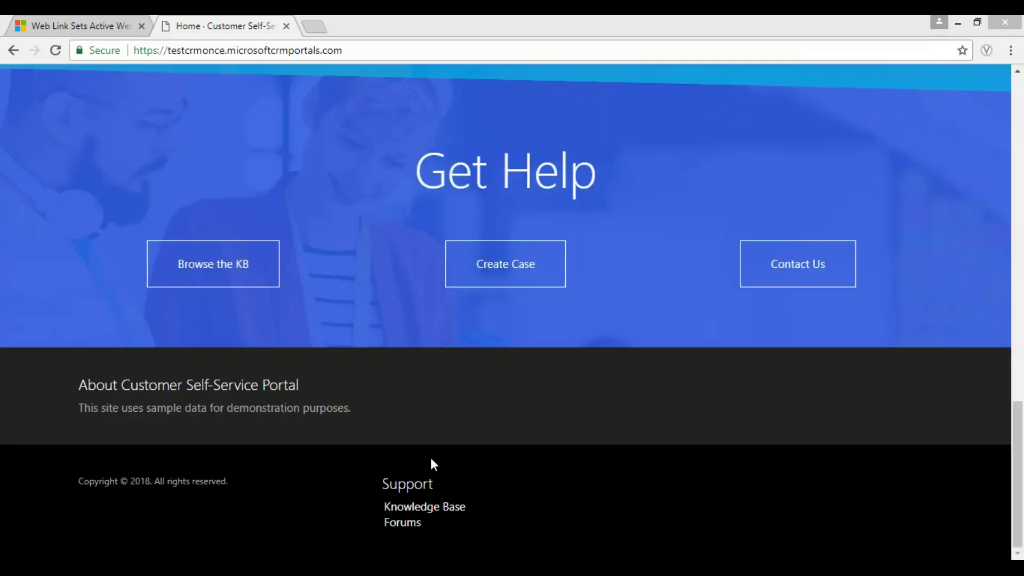
pyautogui.click(1020, 137)
pyautogui.click(1019, 104)
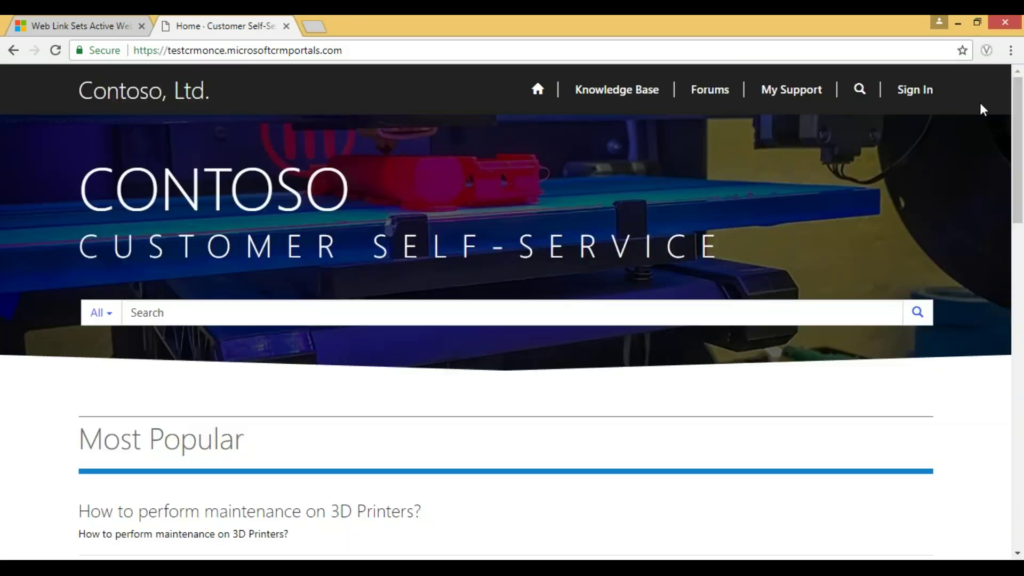
pyautogui.click(915, 92)
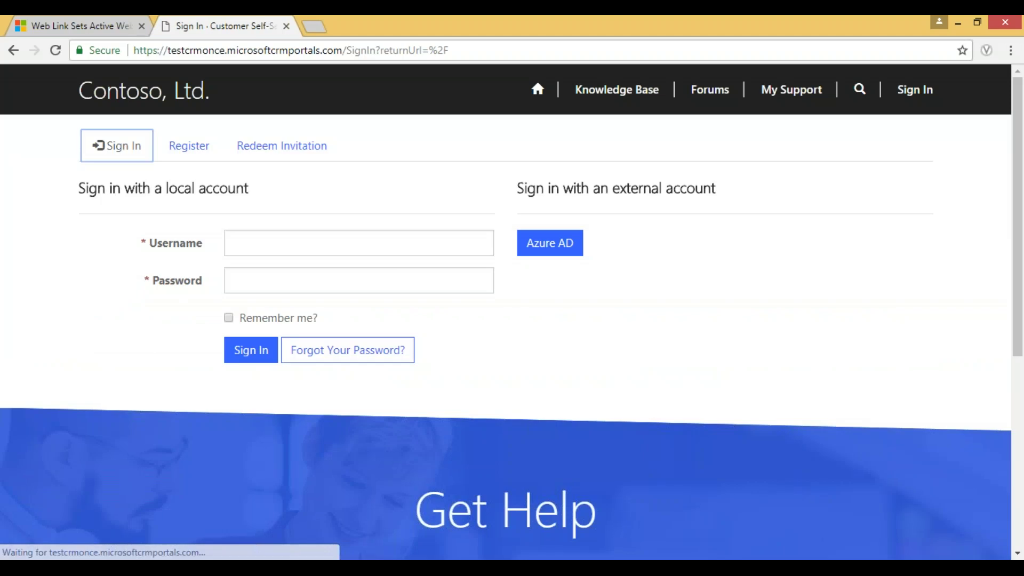
pyautogui.click(584, 240)
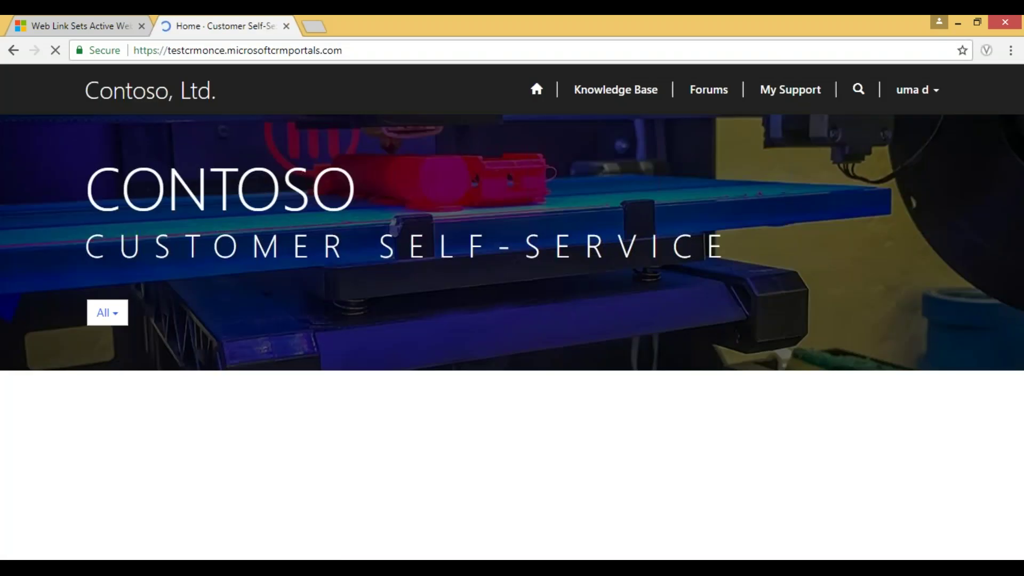
# - Close the page editing panel on the portal home page and open the signed-in account's menu
pyautogui.click(935, 97)
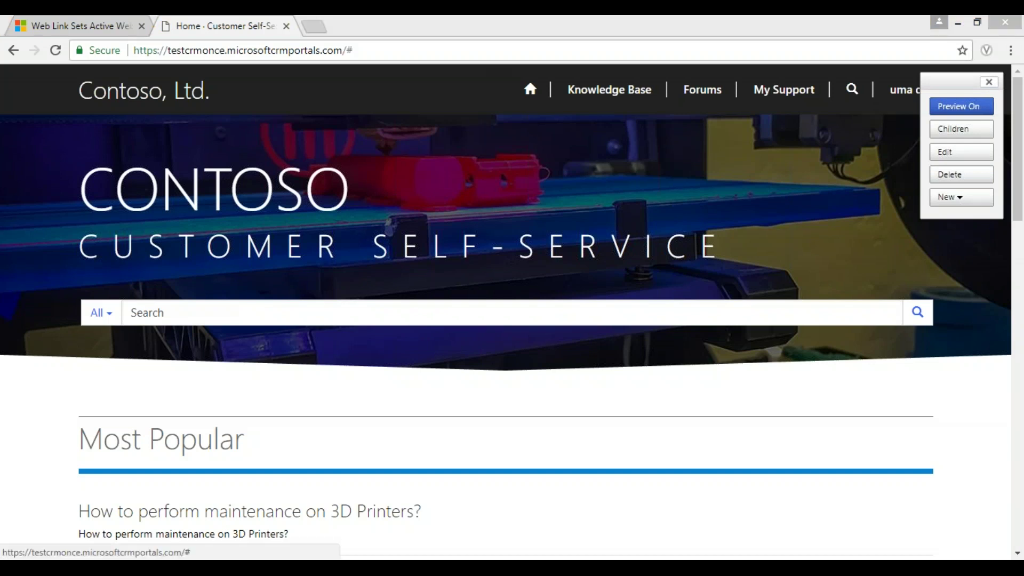
pyautogui.click(989, 82)
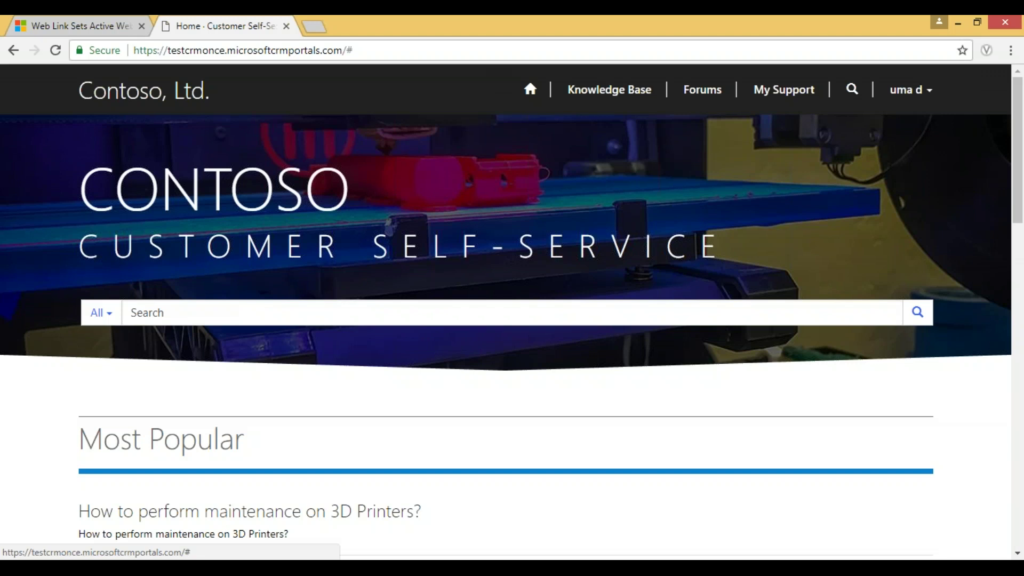
pyautogui.click(931, 93)
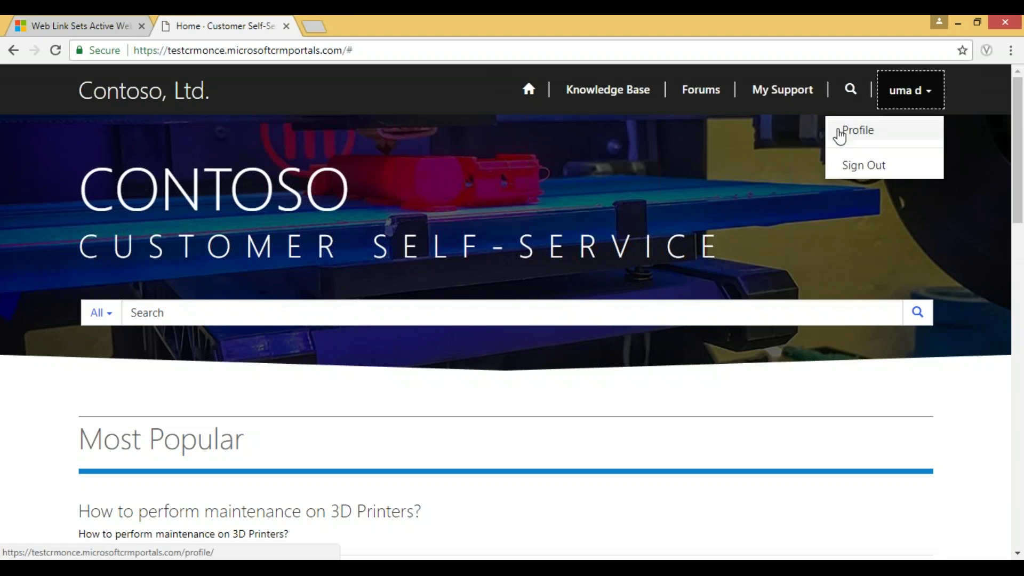
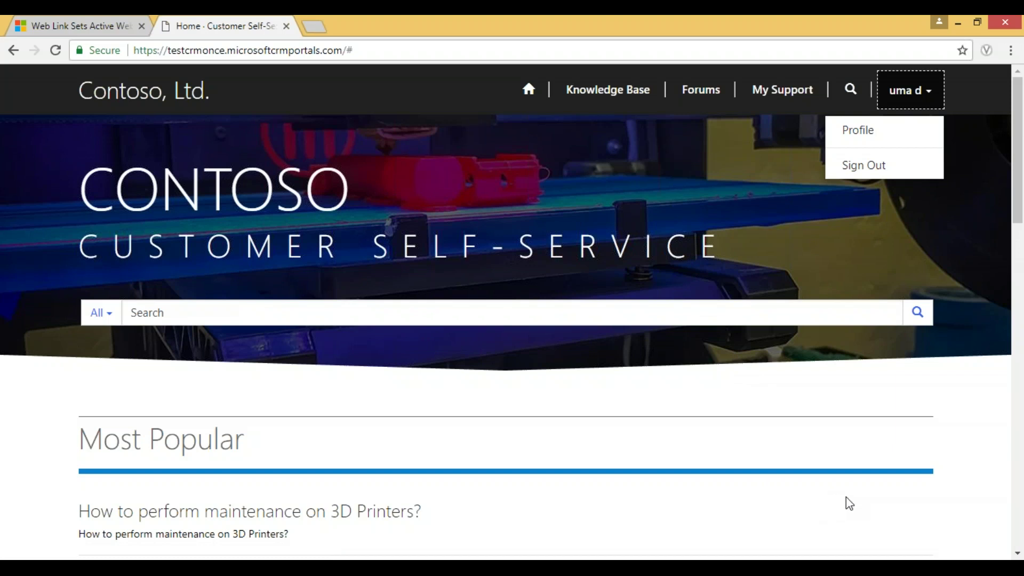
# - Switch to Dynamics 365, open the Primary Navigation web link set and go to its Links list
pyautogui.hotkey('ctrl', 'Tab')
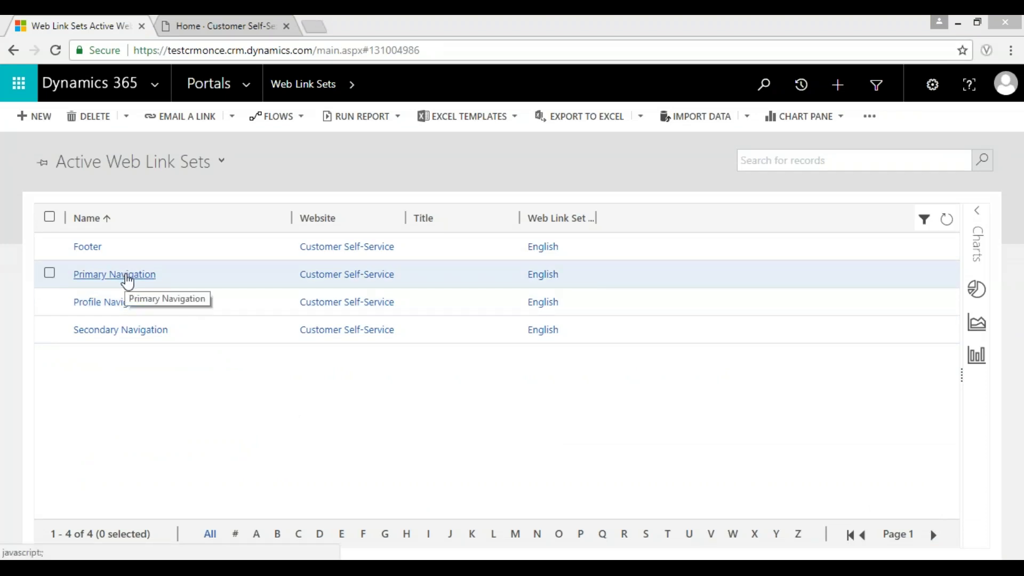
pyautogui.click(127, 276)
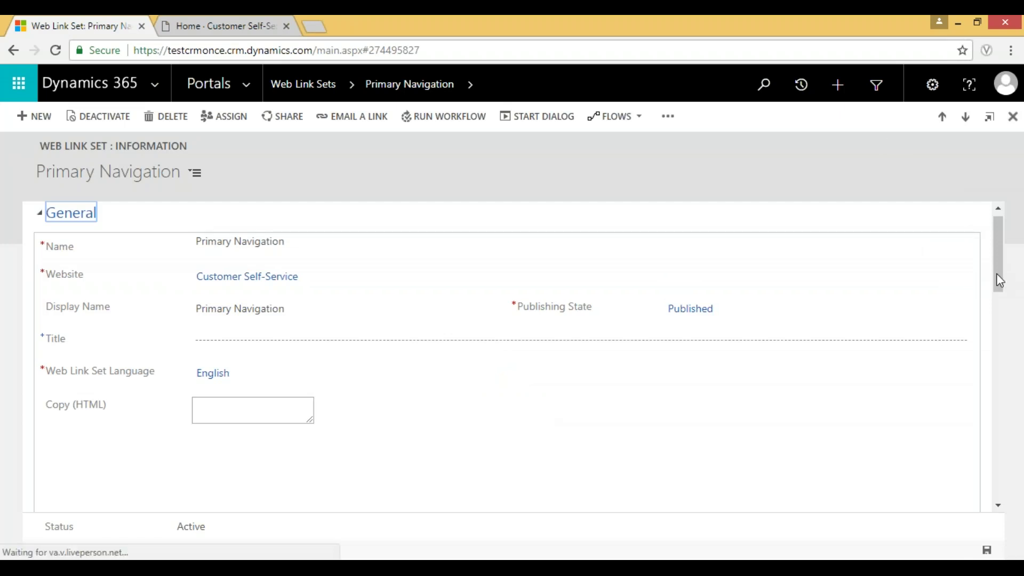
pyautogui.moveTo(1004, 265)
pyautogui.mouseDown()
pyautogui.moveTo(1005, 281)
pyautogui.moveTo(1005, 269)
pyautogui.mouseUp()
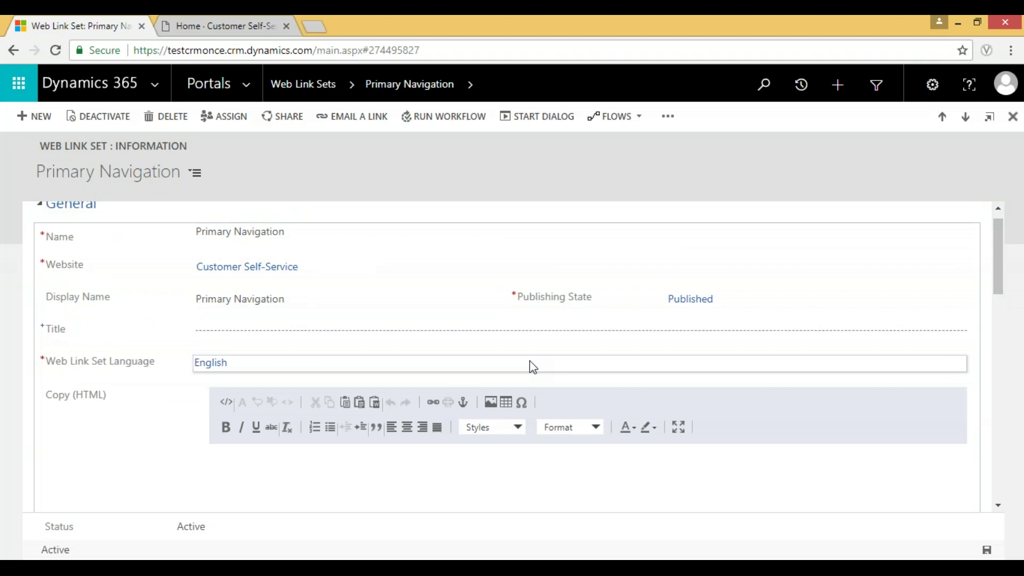
pyautogui.moveTo(1001, 241); pyautogui.dragTo(1014, 359)
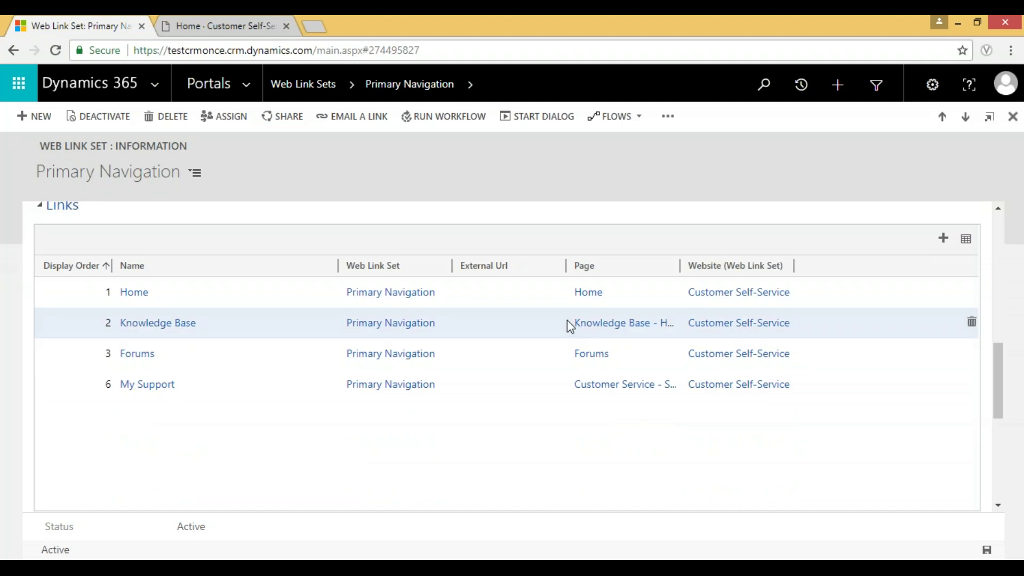
pyautogui.moveTo(78, 292); pyautogui.dragTo(93, 274)
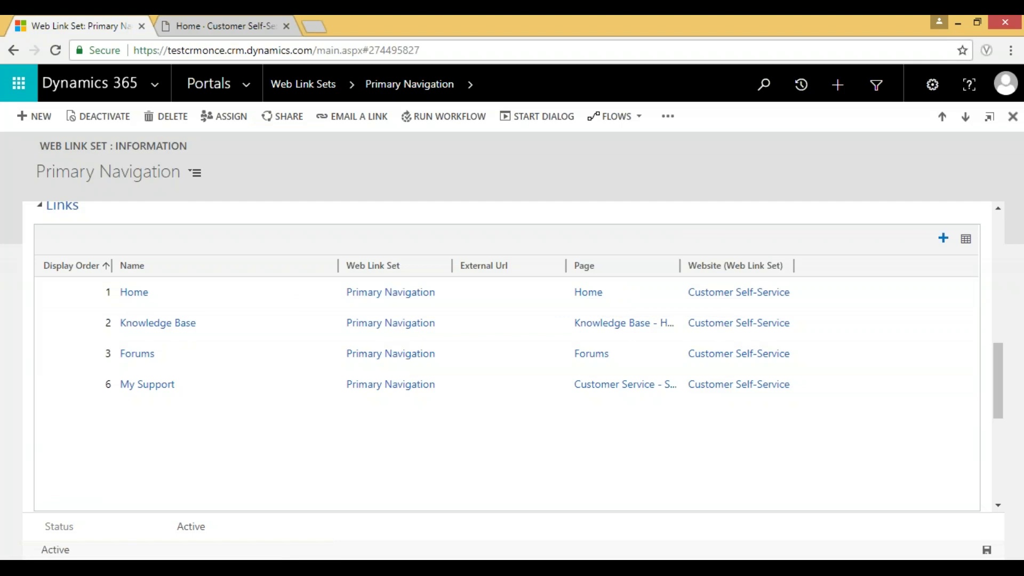
# - Add a new web link to the Primary Navigation set and name it Opportunity
pyautogui.click(943, 239)
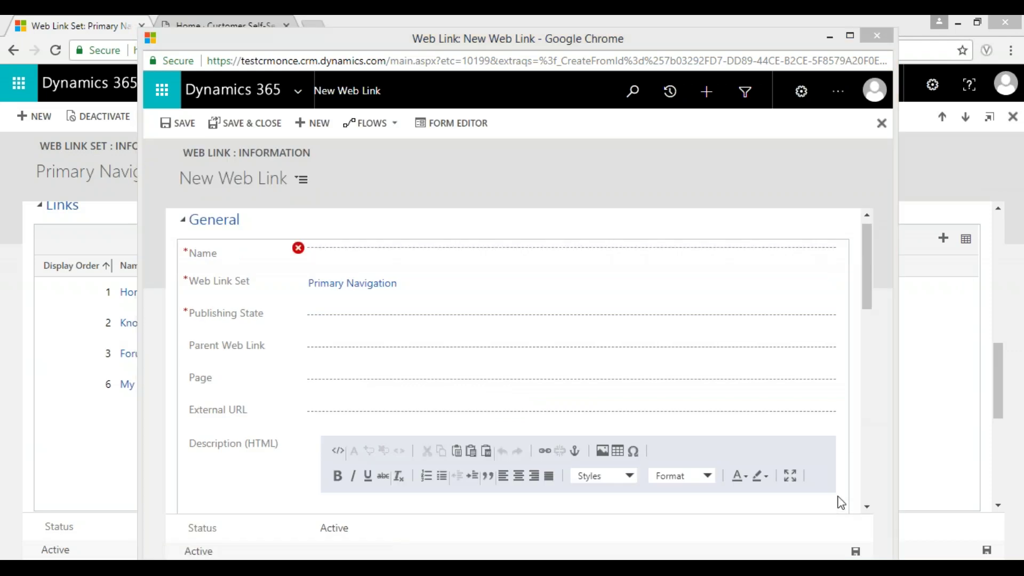
pyautogui.click(850, 37)
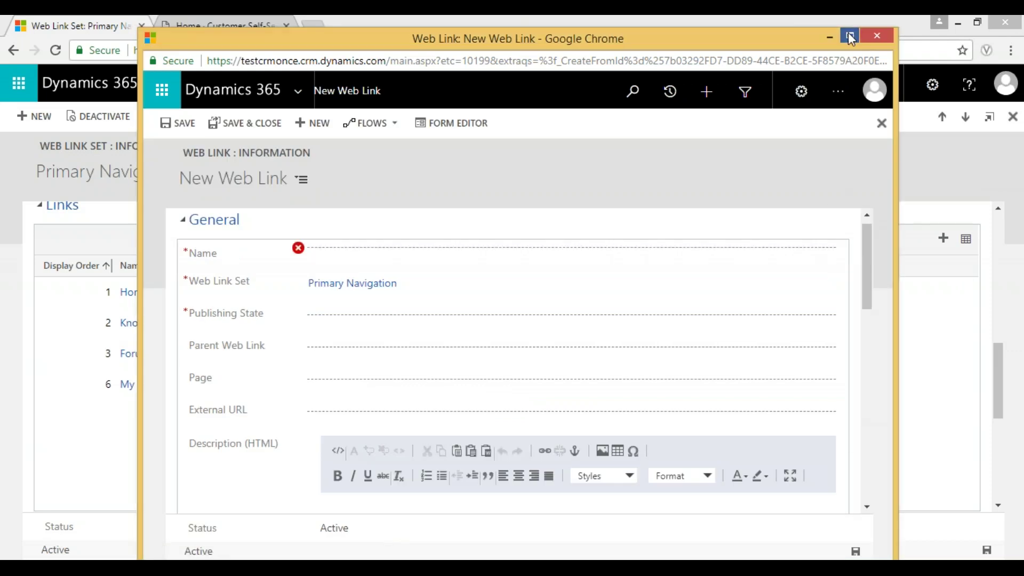
pyautogui.click(273, 237)
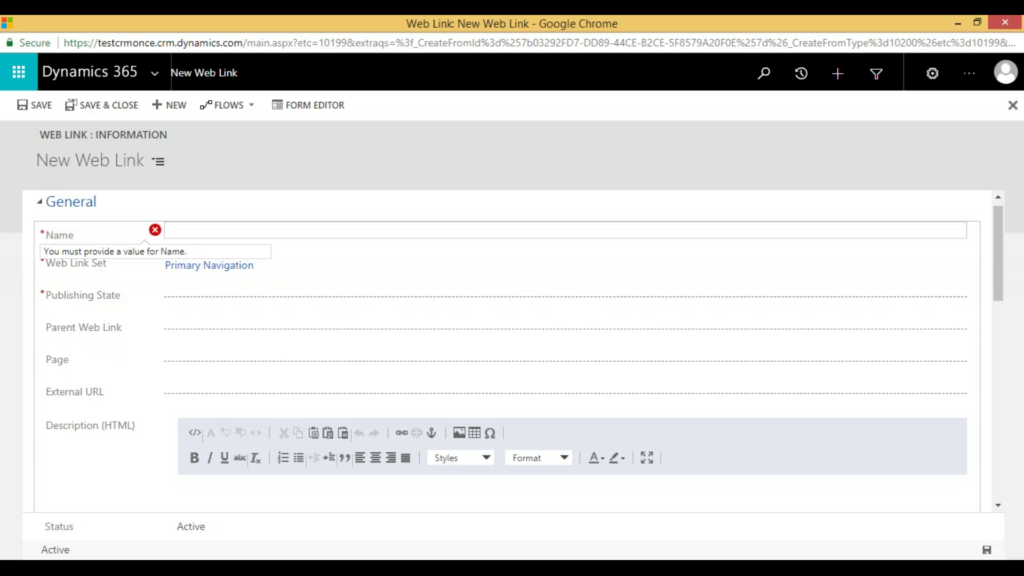
pyautogui.write('Opportun')
# - Set the Opportunity web link's publishing state to Published
pyautogui.click(235, 297)
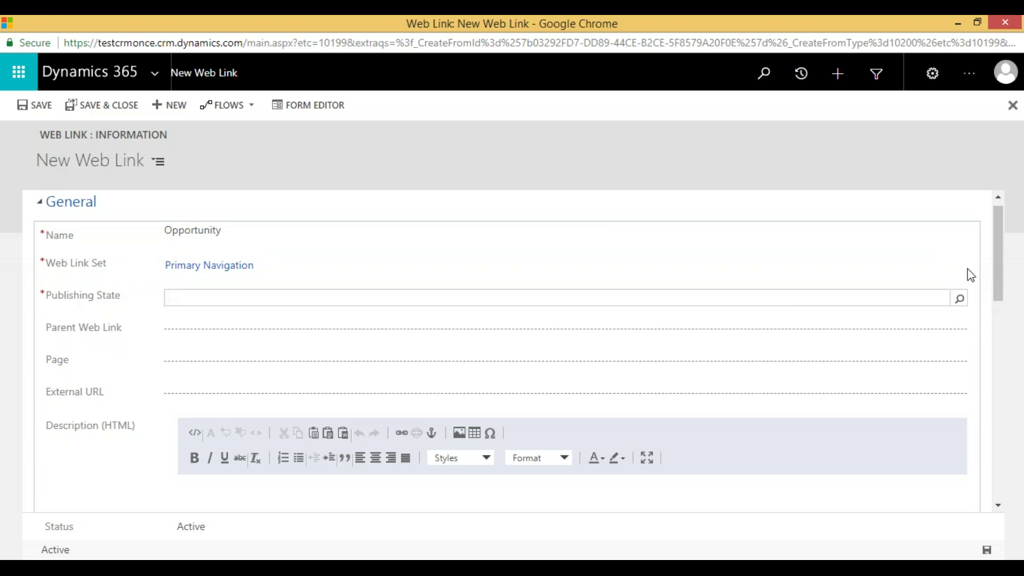
pyautogui.click(889, 295)
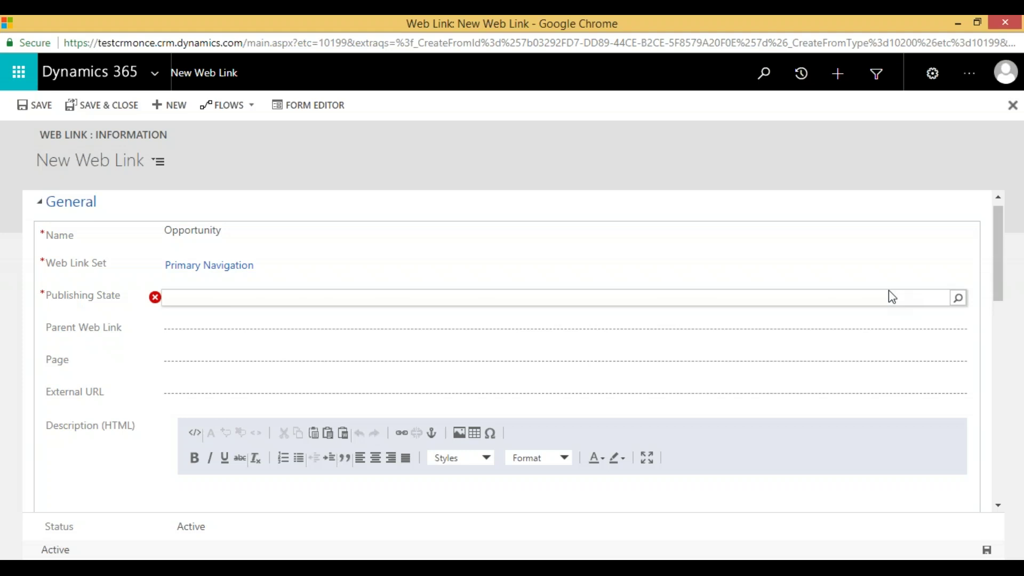
pyautogui.click(961, 301)
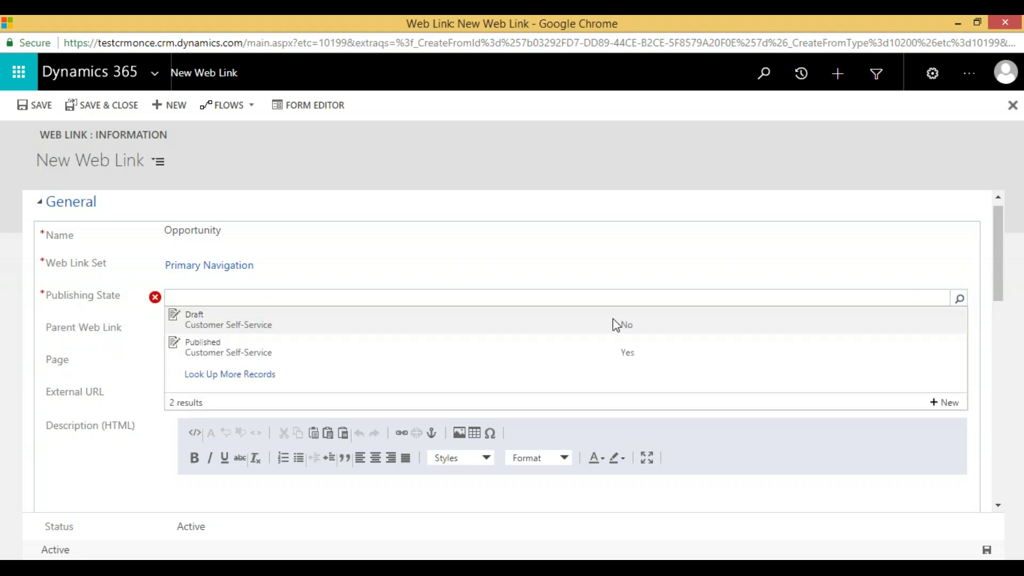
pyautogui.click(466, 360)
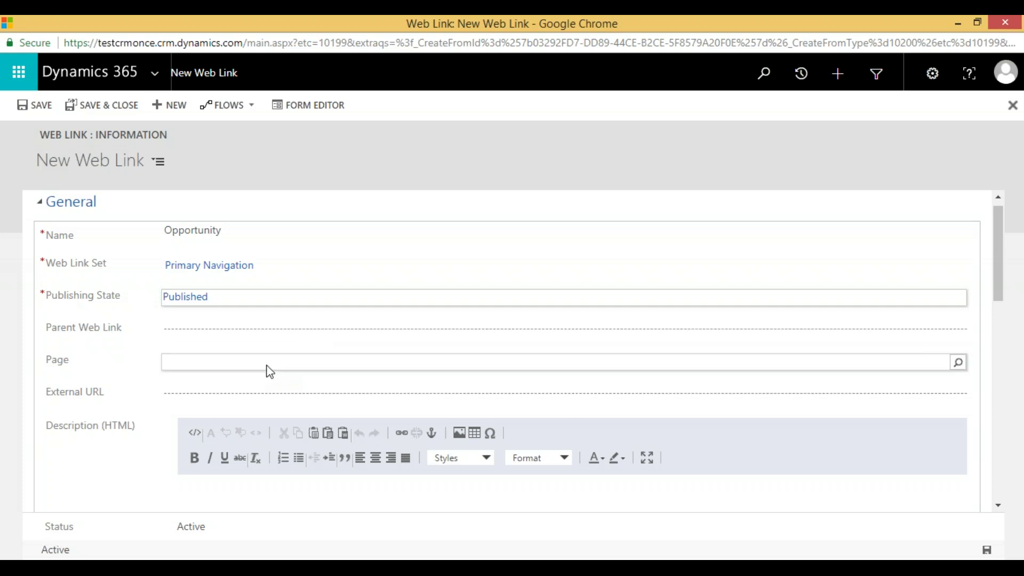
pyautogui.click(266, 366)
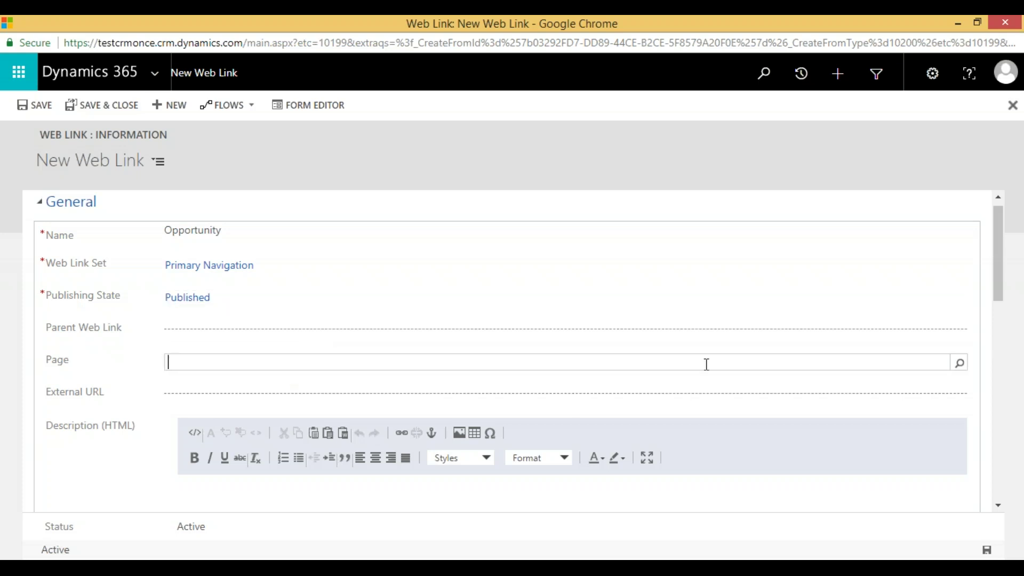
pyautogui.write('opp')
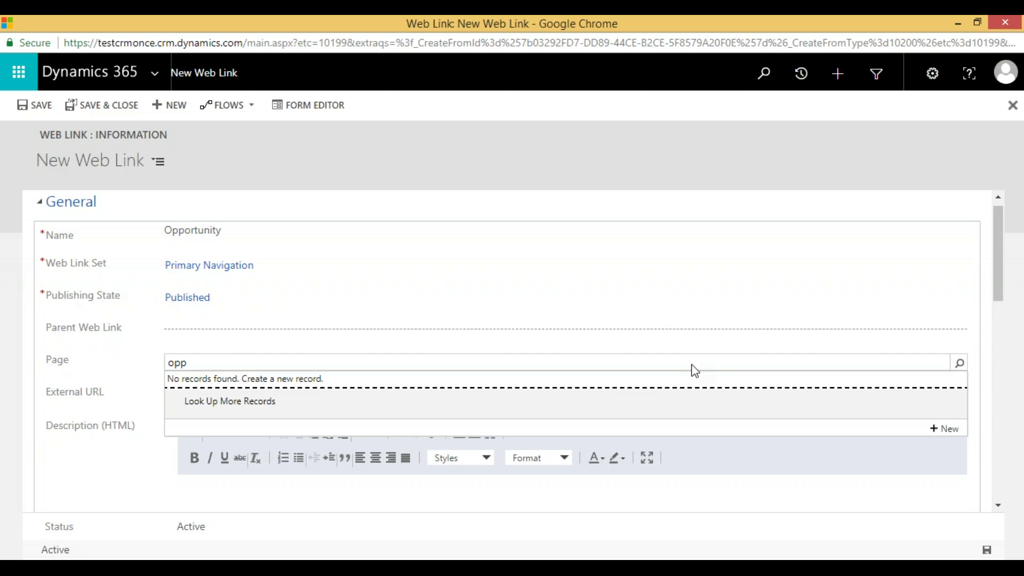
pyautogui.click(691, 363)
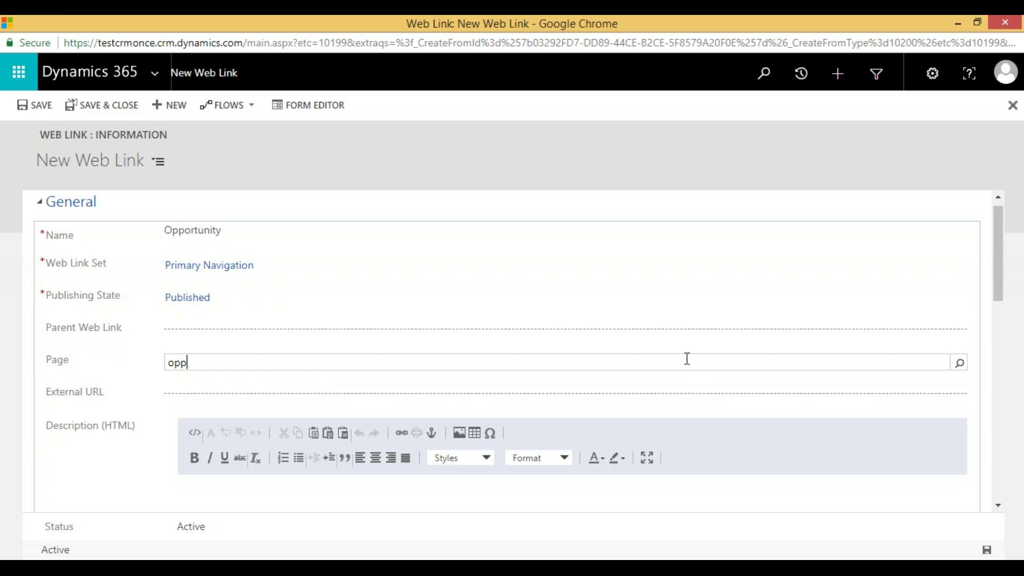
pyautogui.press('BackSpace')
pyautogui.press('BackSpace')
pyautogui.press('BackSpace')
# - Set the web link's page to Lead creation page and enable Open In New Window in the link options
pyautogui.click(361, 383)
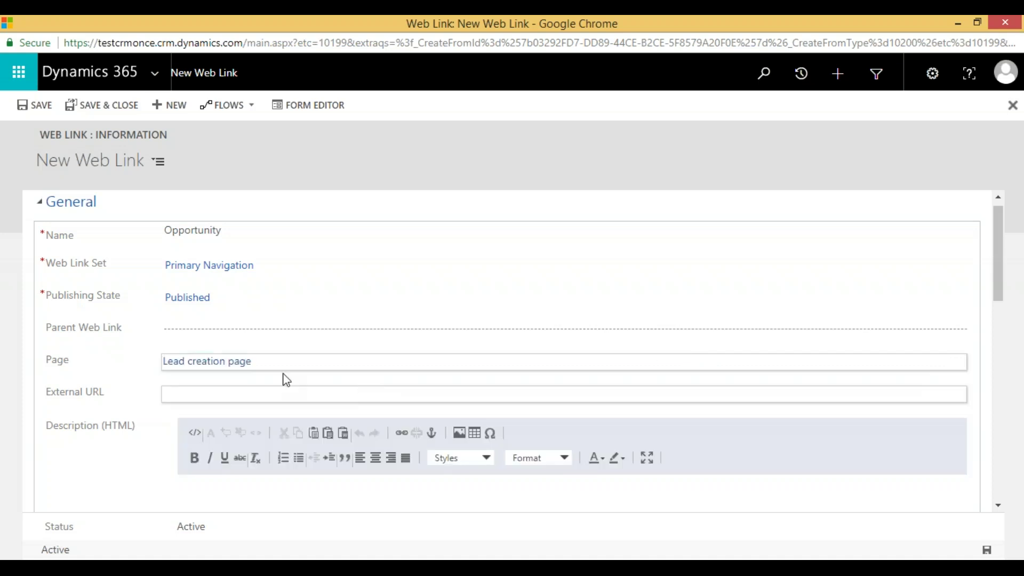
pyautogui.click(222, 397)
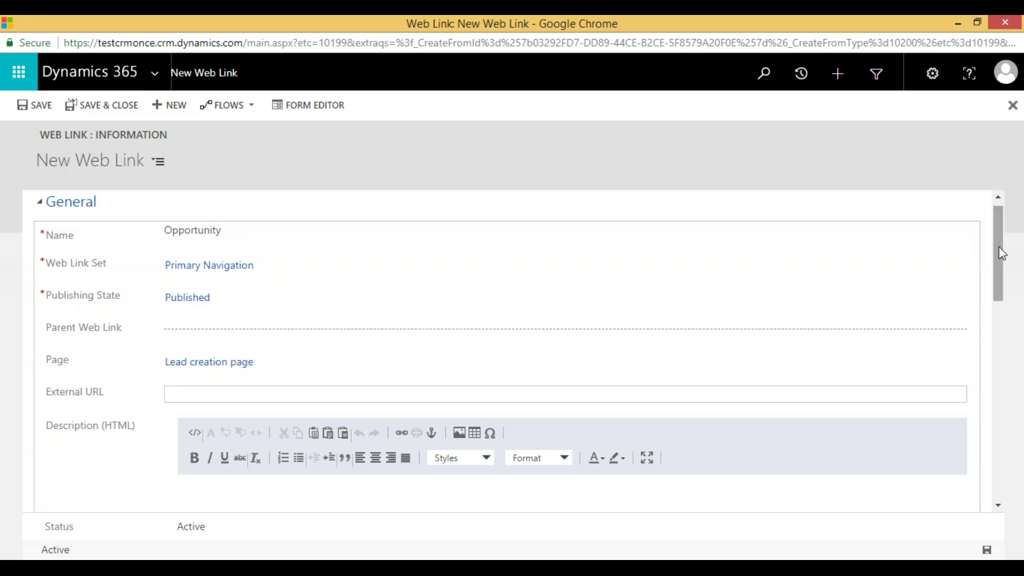
pyautogui.scroll(-5, 1006, 266)
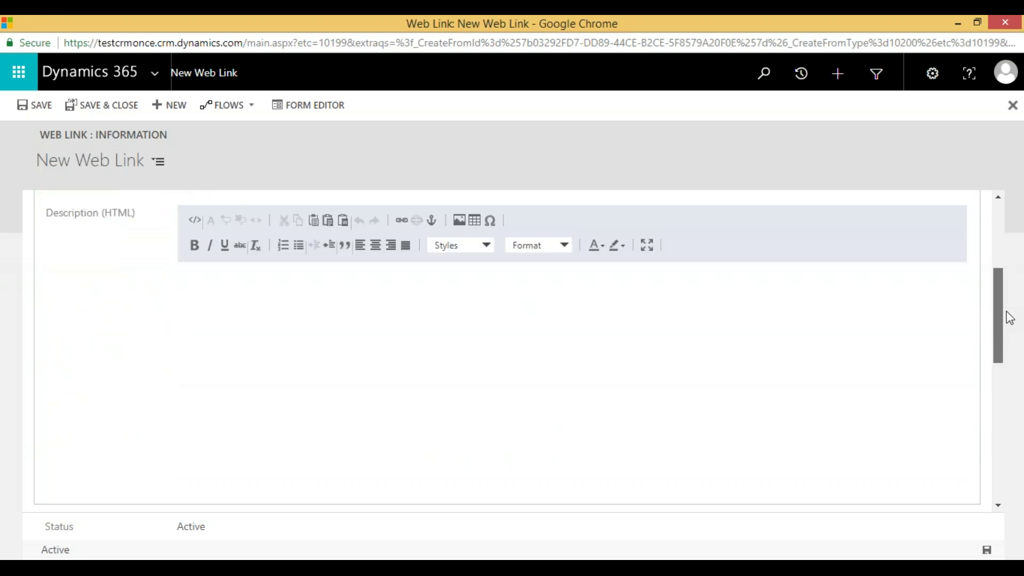
pyautogui.moveTo(1011, 342); pyautogui.dragTo(1017, 393)
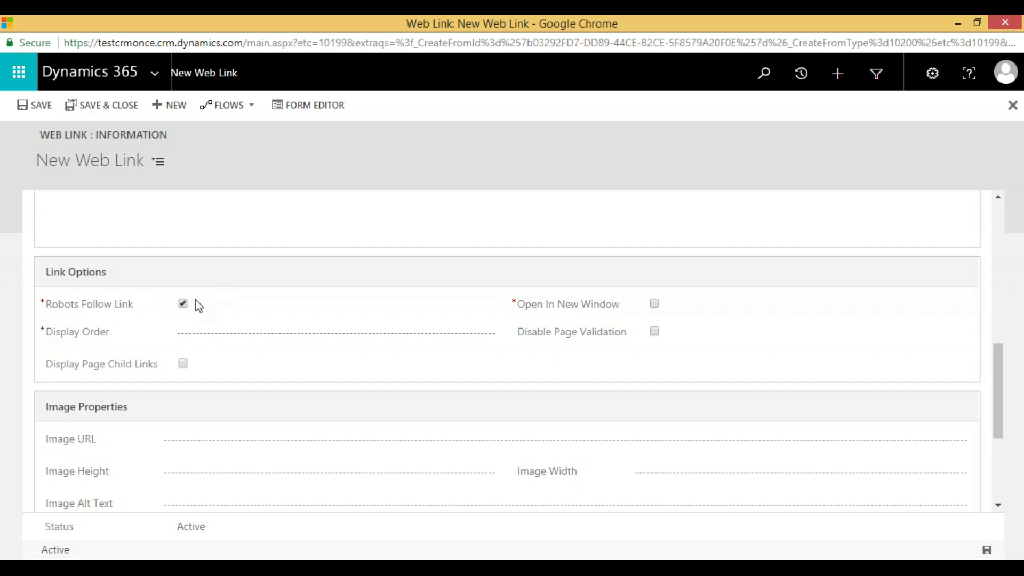
pyautogui.click(654, 305)
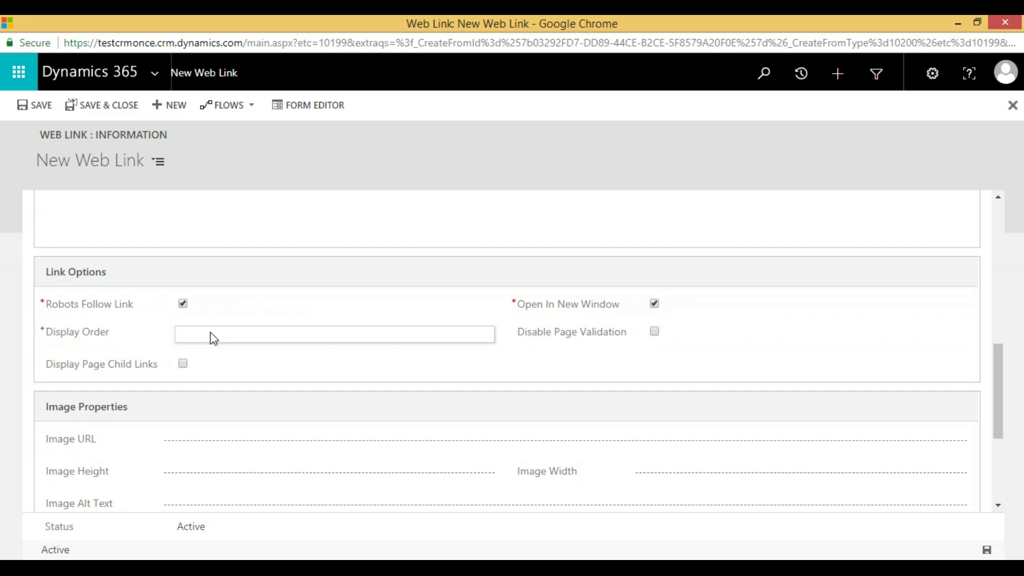
# - Check the order of the existing Primary Navigation links and the portal menu, and set the new link's display order to 7
pyautogui.click(214, 338)
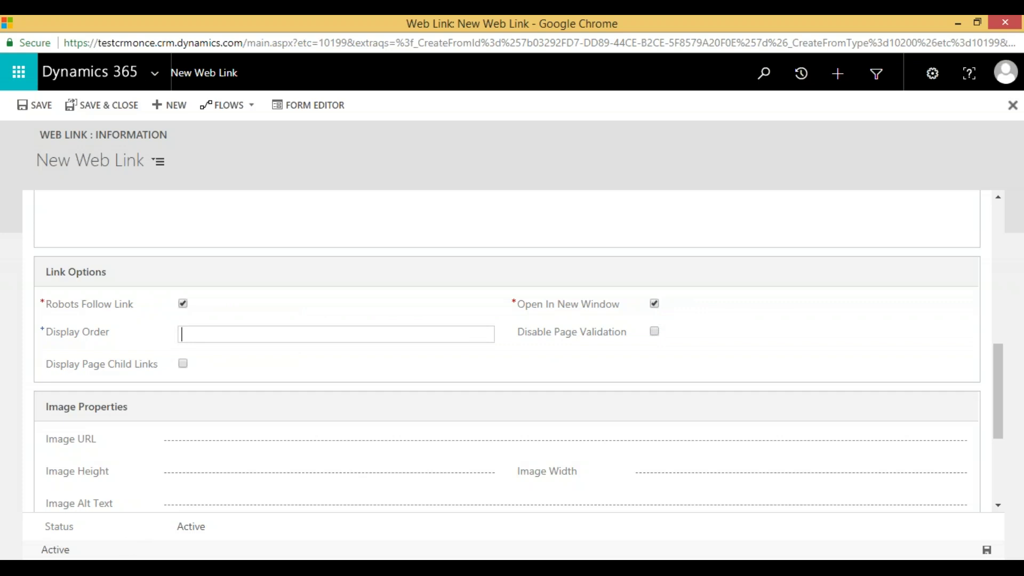
pyautogui.moveTo(179, 568)
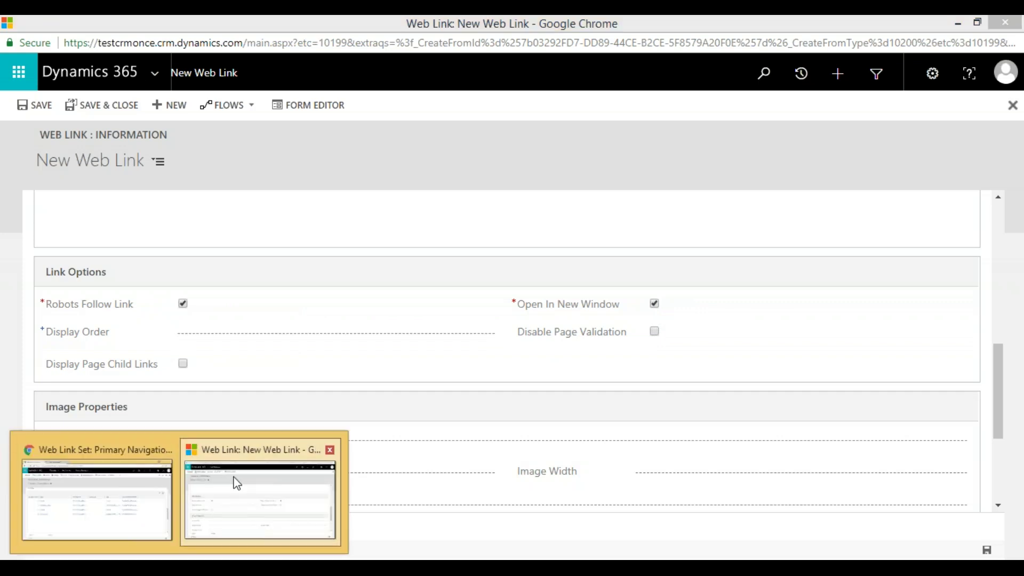
pyautogui.click(152, 481)
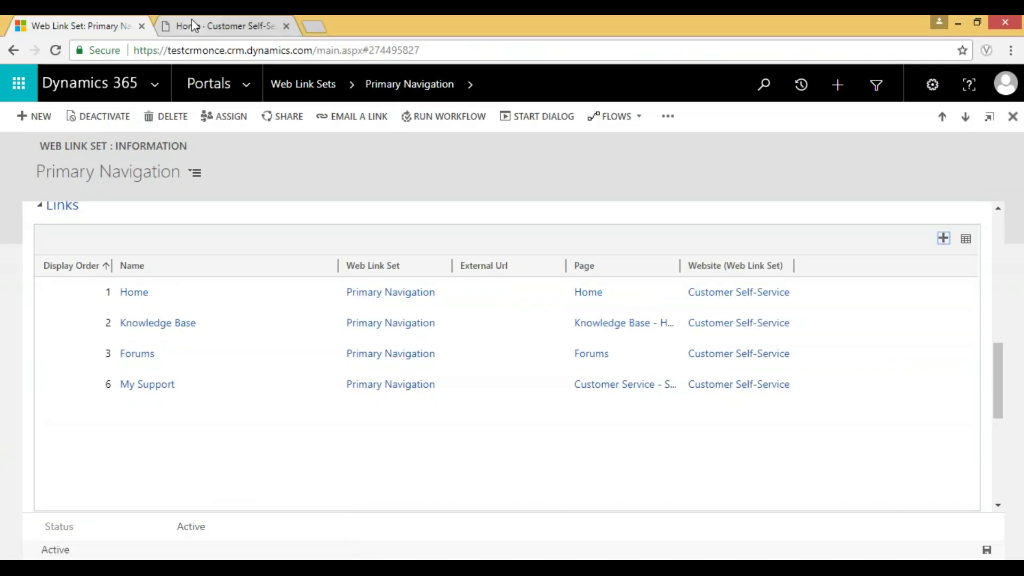
pyautogui.click(190, 20)
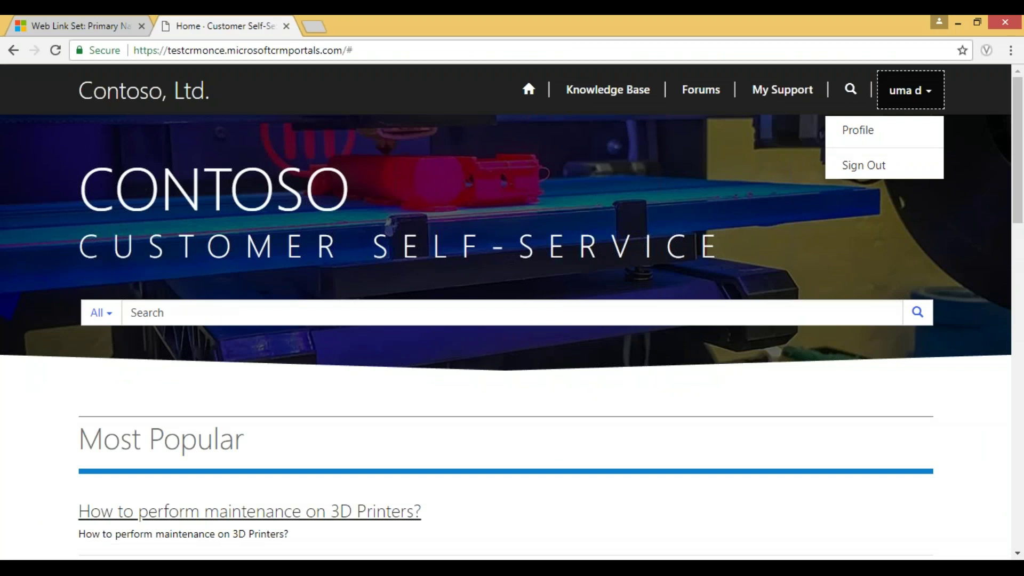
pyautogui.click(179, 568)
pyautogui.click(283, 490)
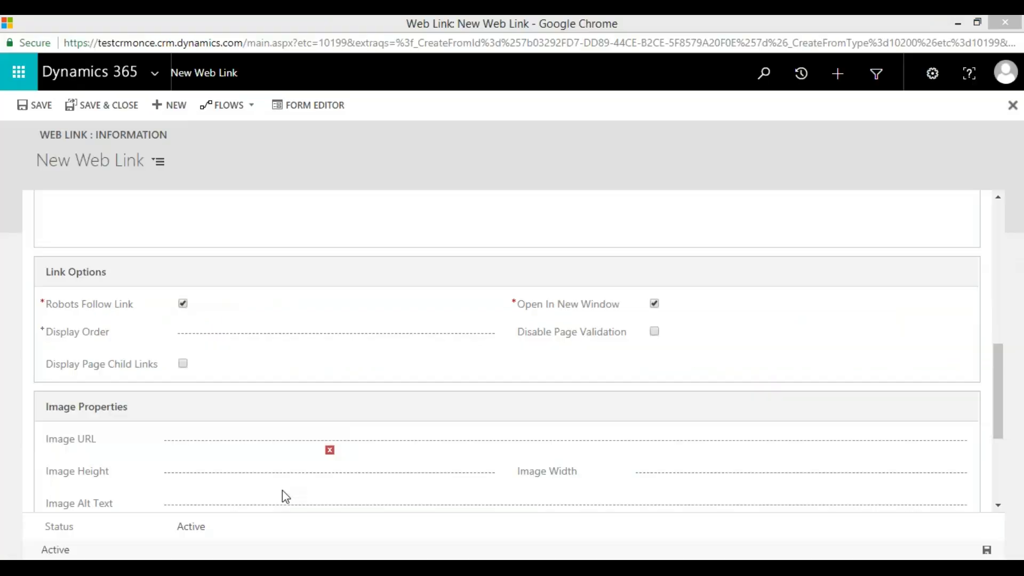
pyautogui.click(201, 337)
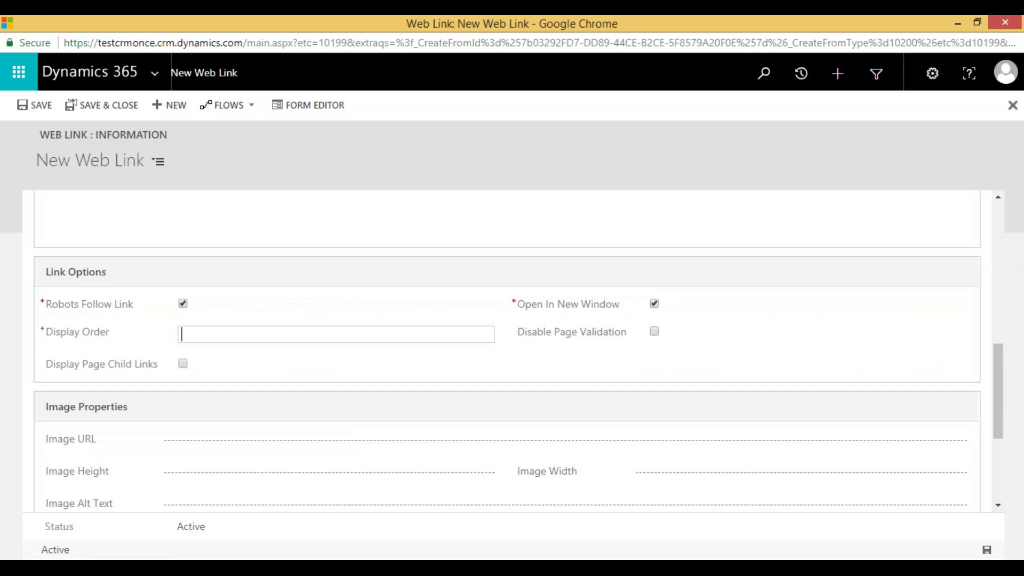
pyautogui.write('7')
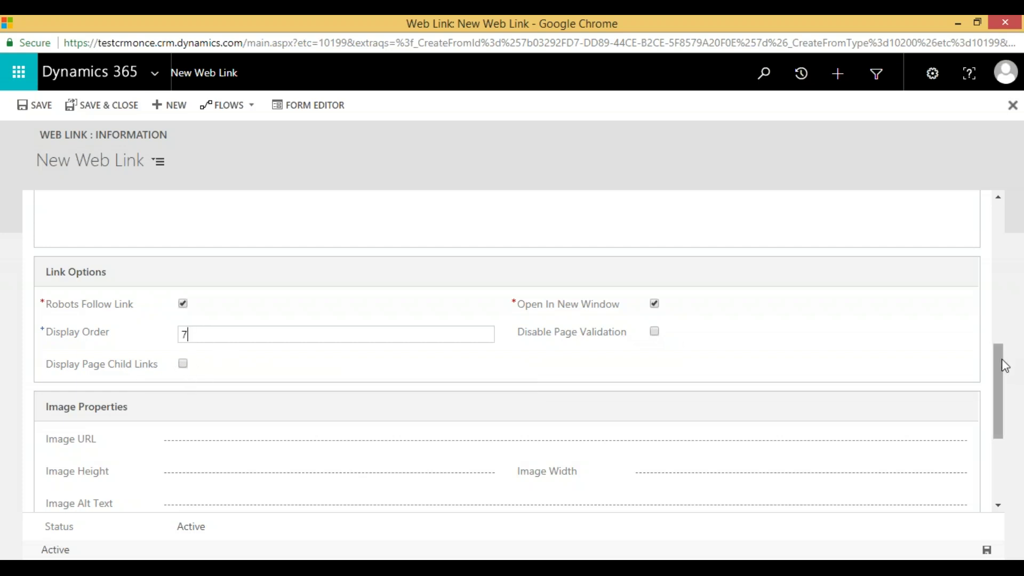
# - Review the remaining image and administration settings of the Opportunity web link, leave them blank, and save and close the record
pyautogui.moveTo(1001, 363); pyautogui.dragTo(1012, 410)
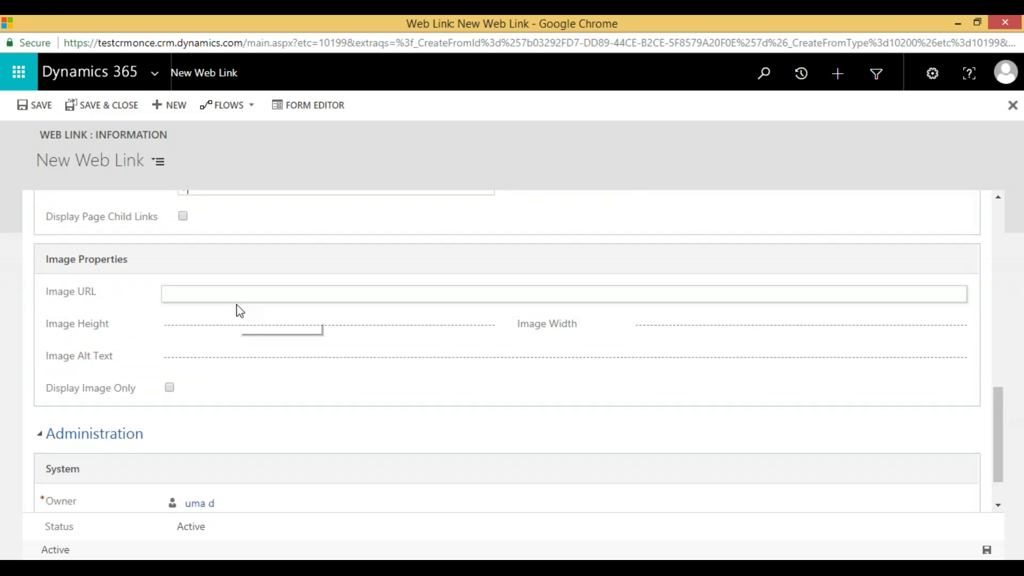
pyautogui.click(218, 300)
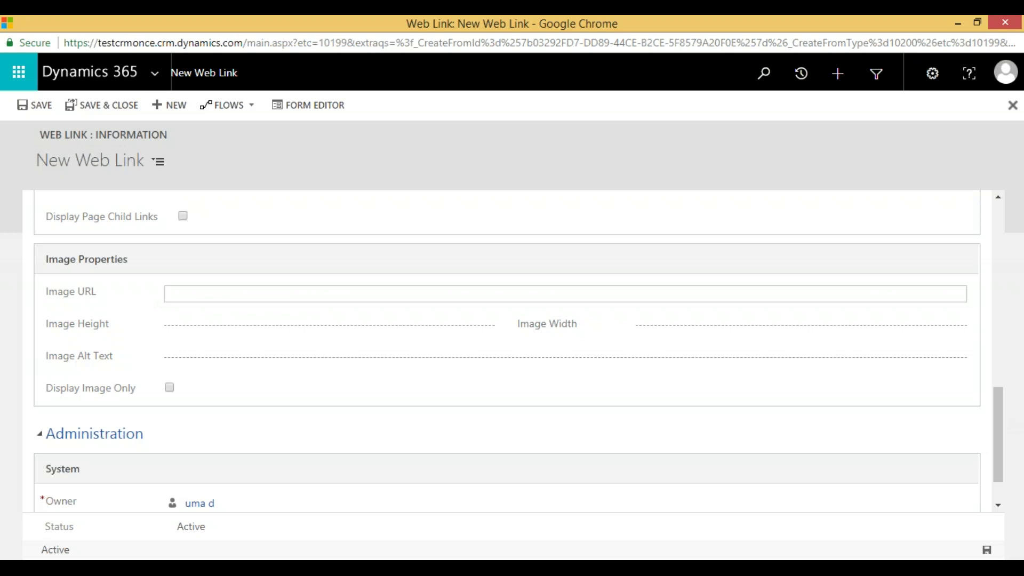
pyautogui.click(229, 331)
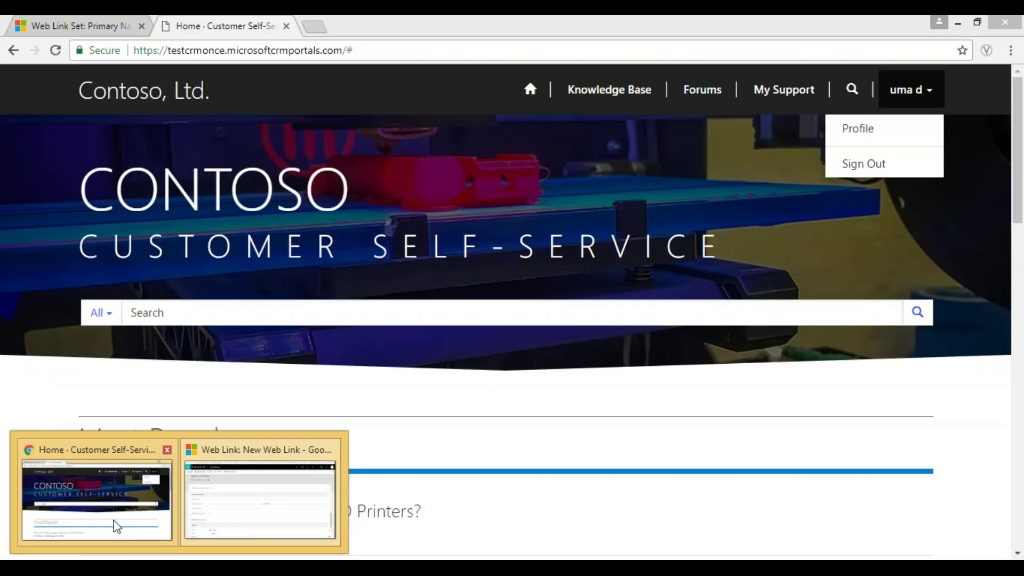
pyautogui.click(116, 526)
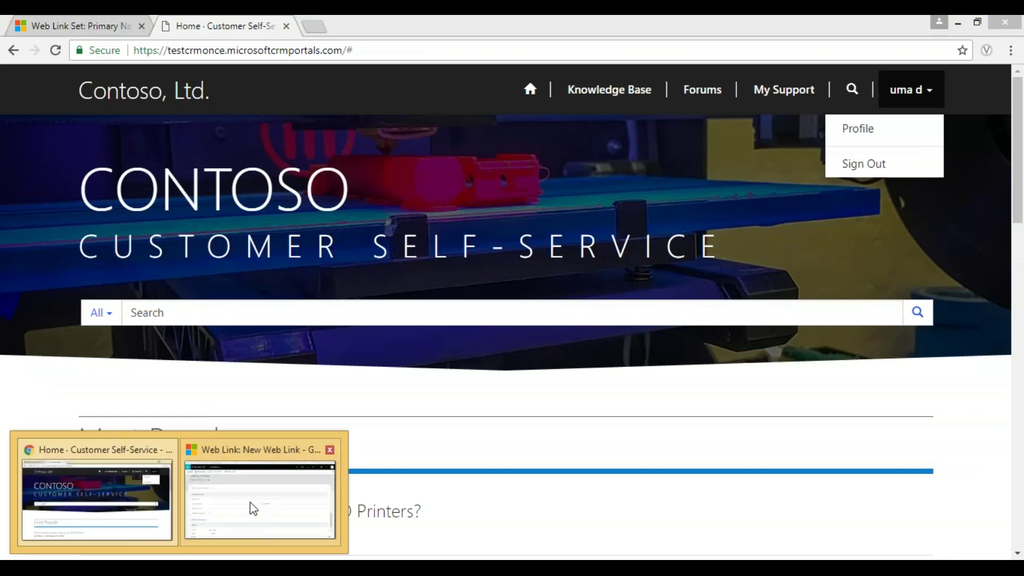
pyautogui.click(251, 507)
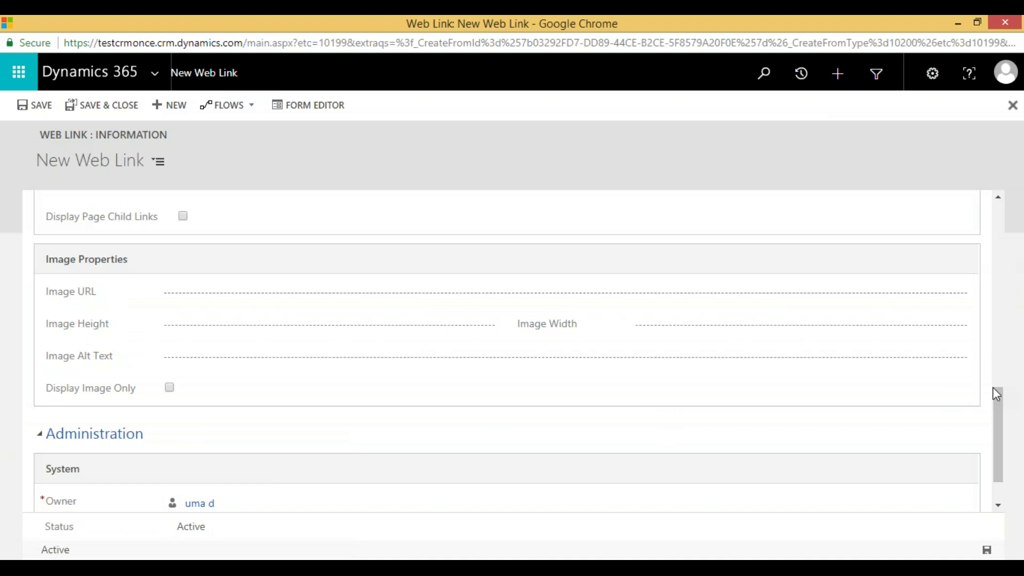
pyautogui.moveTo(1001, 404); pyautogui.dragTo(1000, 425)
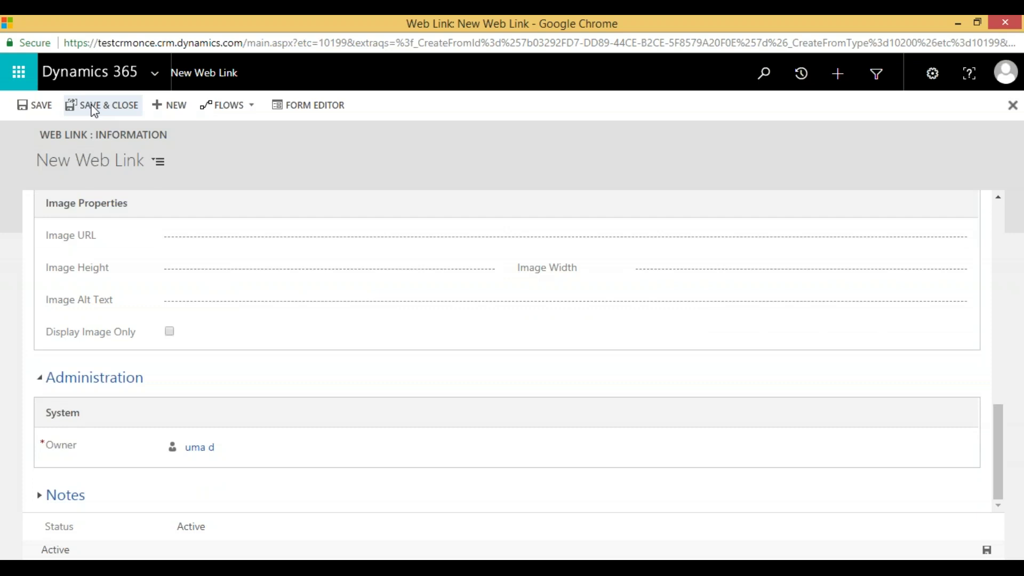
pyautogui.click(109, 109)
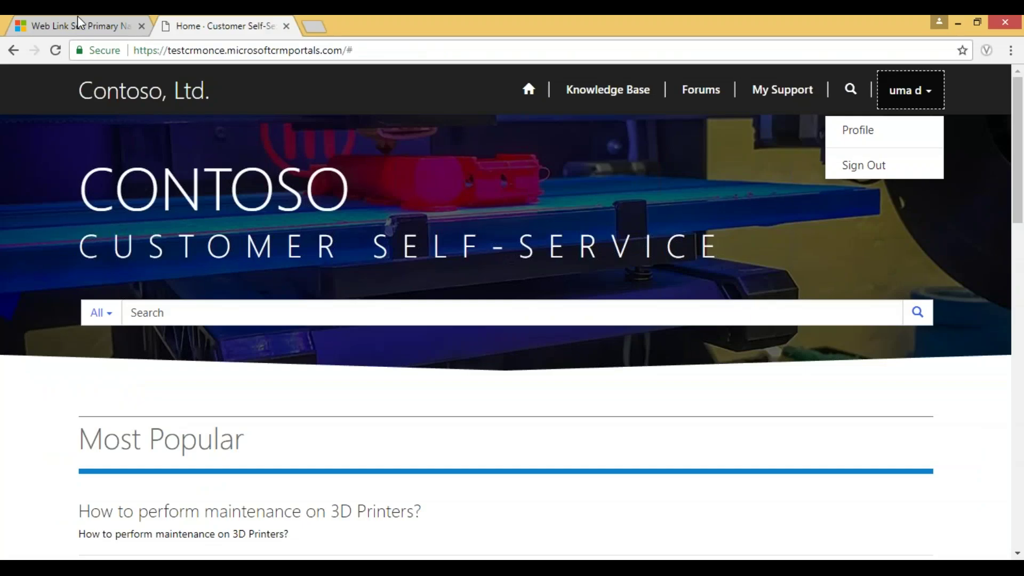
# - Check the Primary Navigation links list and reload the Contoso portal home page at testcrmonce.microsoftcrmportals.com
pyautogui.click(79, 24)
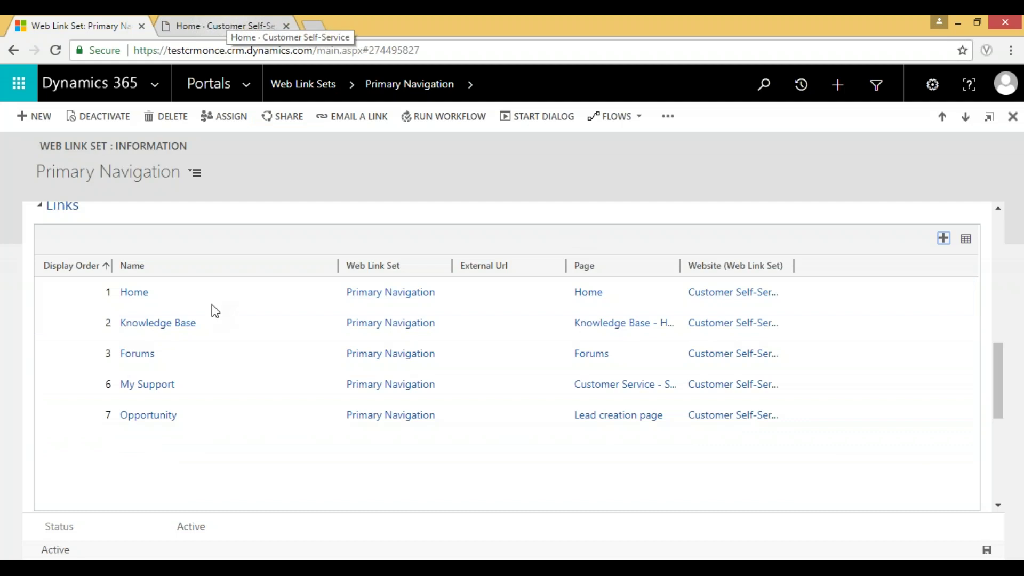
pyautogui.click(220, 19)
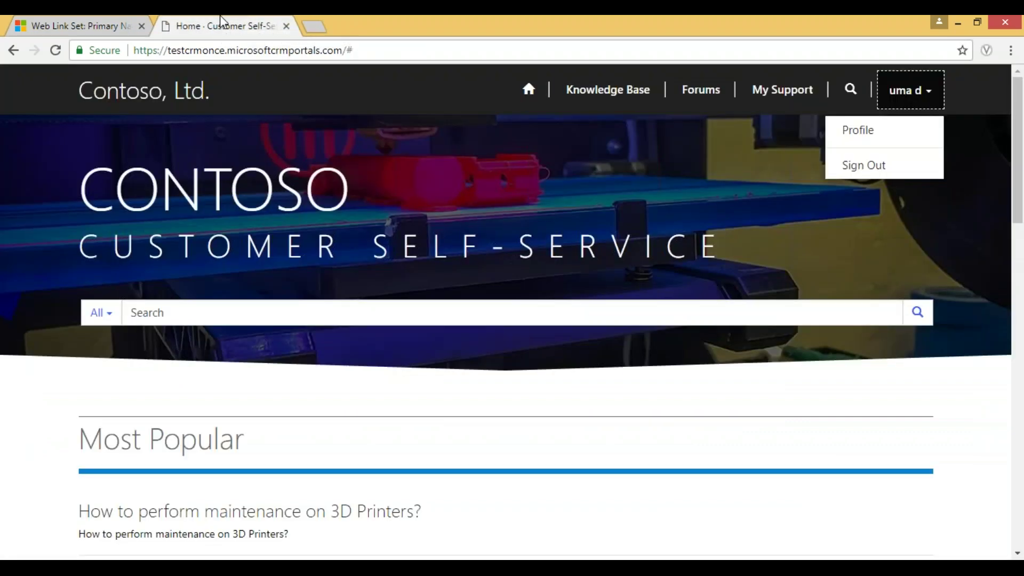
pyautogui.click(389, 56)
pyautogui.click(389, 56)
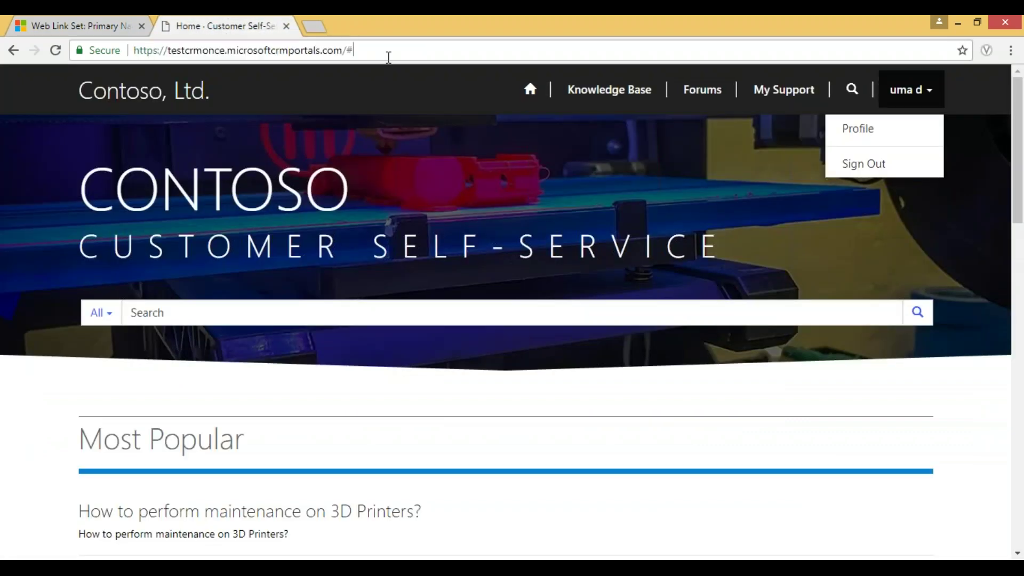
pyautogui.press('BackSpace')
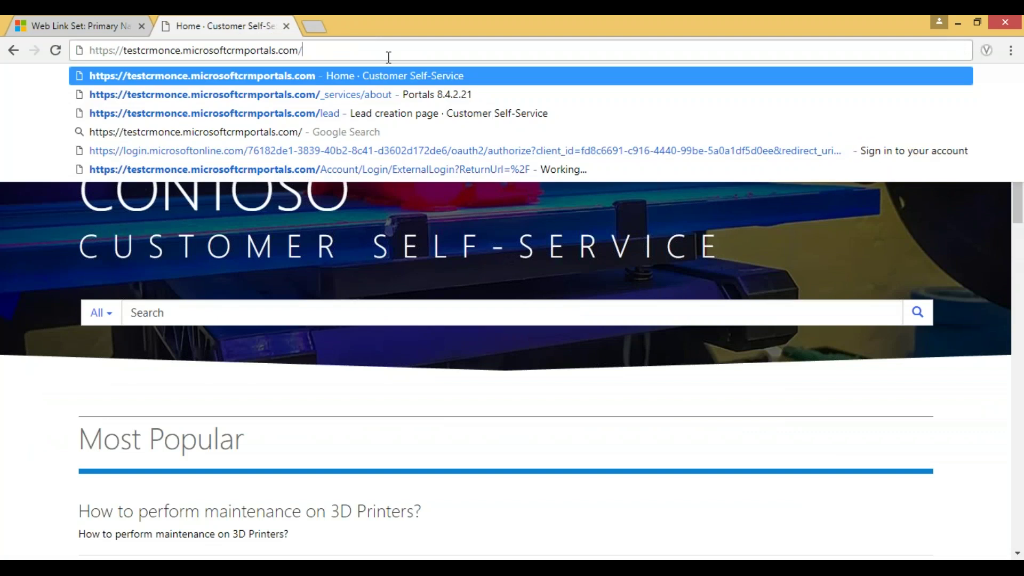
pyautogui.press('Return')
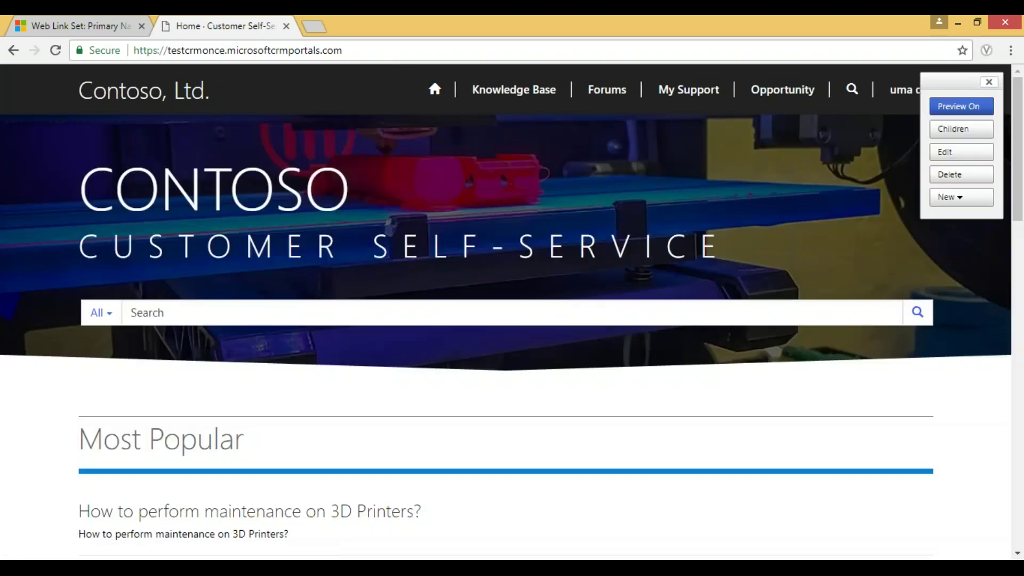
# - Dismiss the portal's page editing panel and open the Opportunity link from the portal menu
pyautogui.moveTo(747, 100)
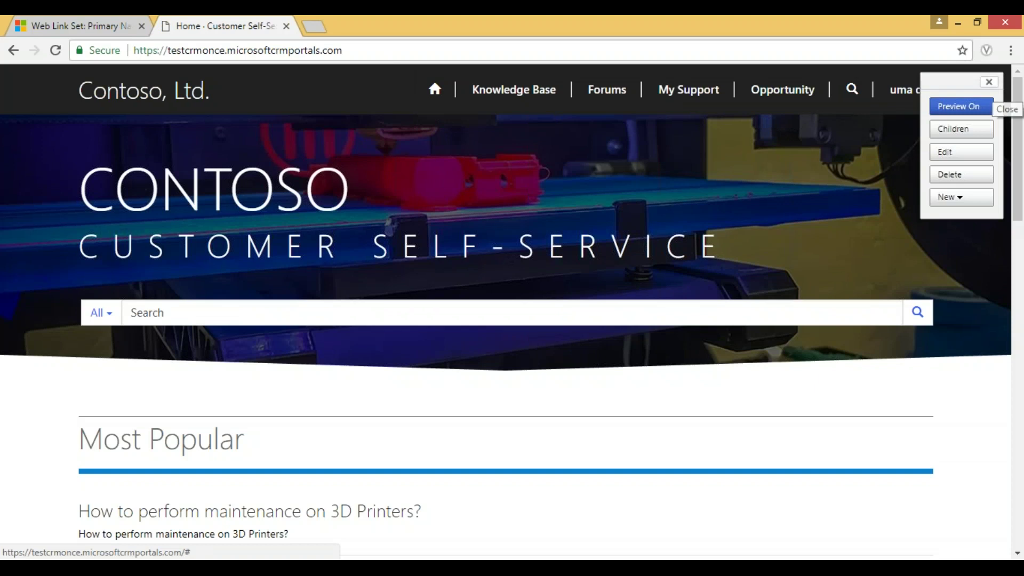
pyautogui.click(989, 82)
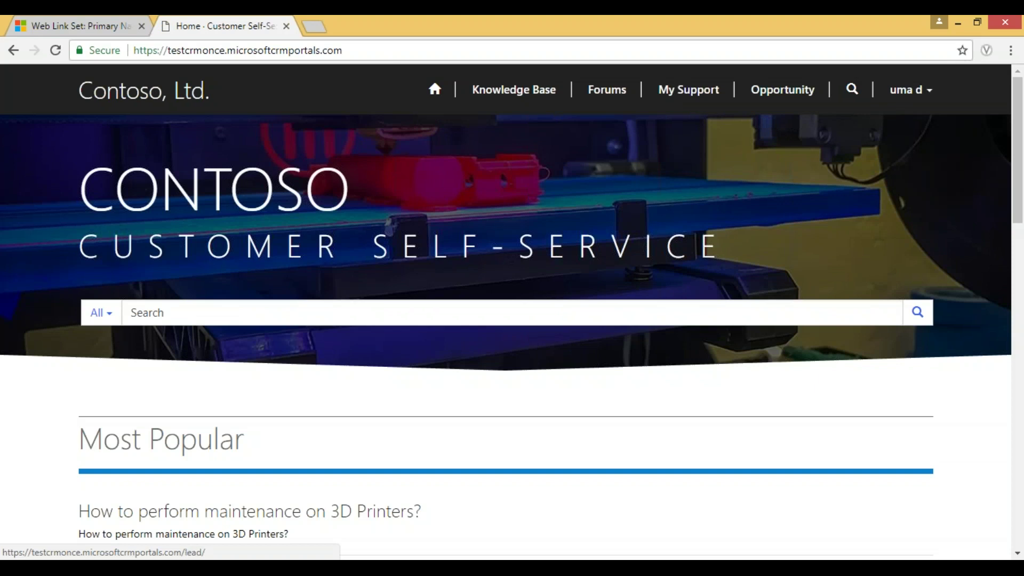
pyautogui.click(782, 99)
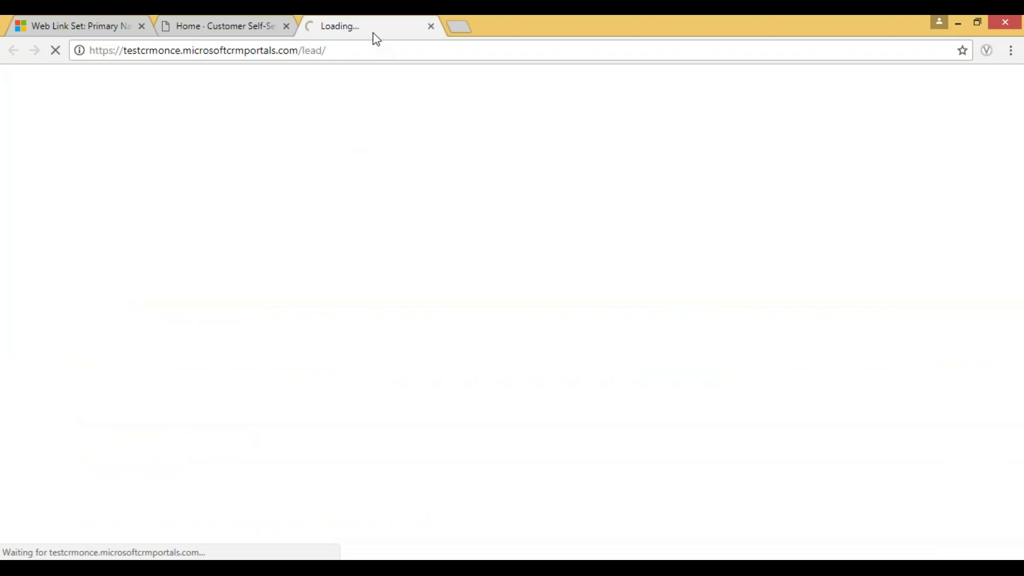
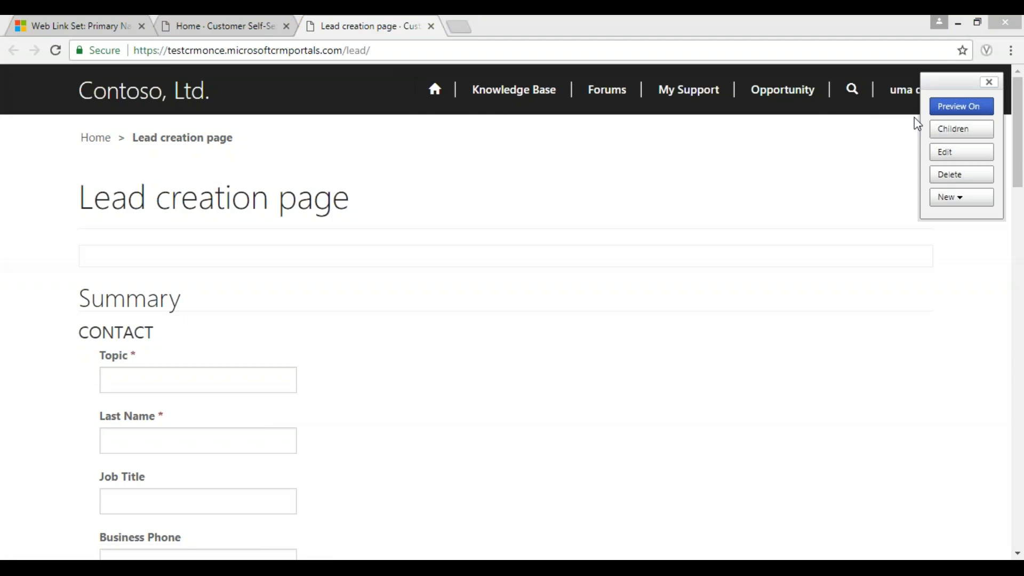
pyautogui.moveTo(794, 106)
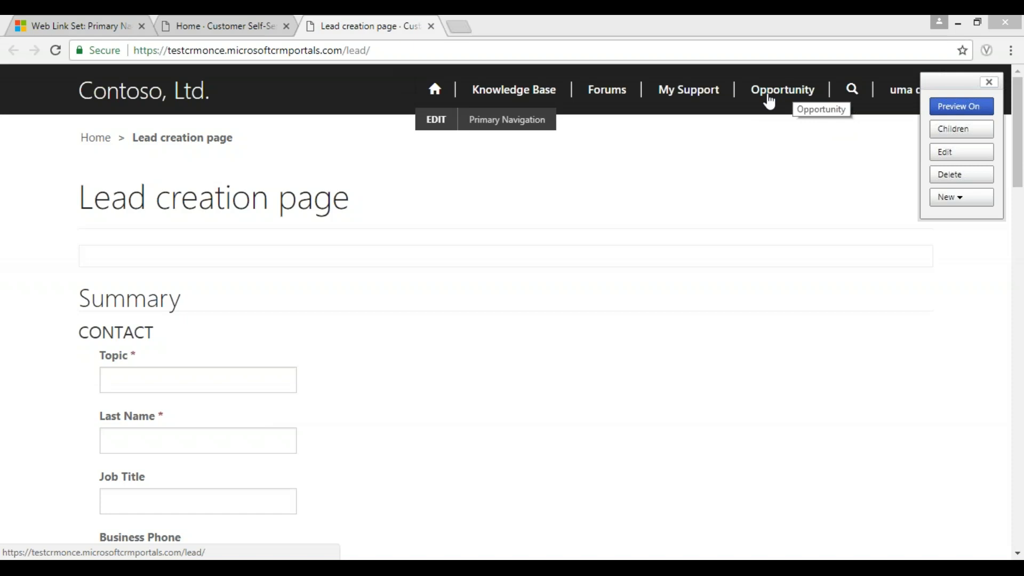
# - Return to the Primary Navigation web link set and add a new web link named lead
pyautogui.click(226, 28)
pyautogui.click(93, 25)
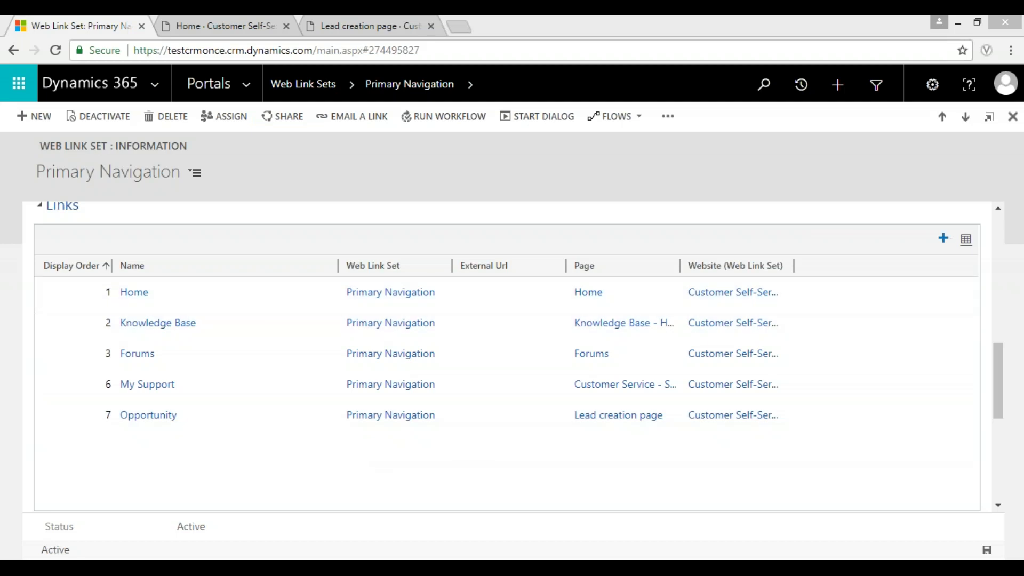
pyautogui.click(966, 239)
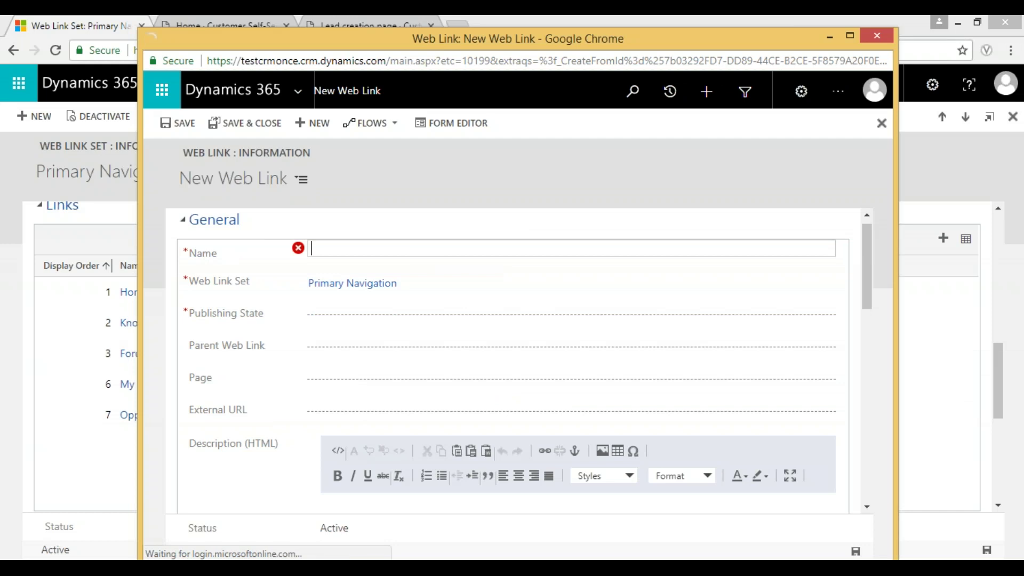
pyautogui.write('le')
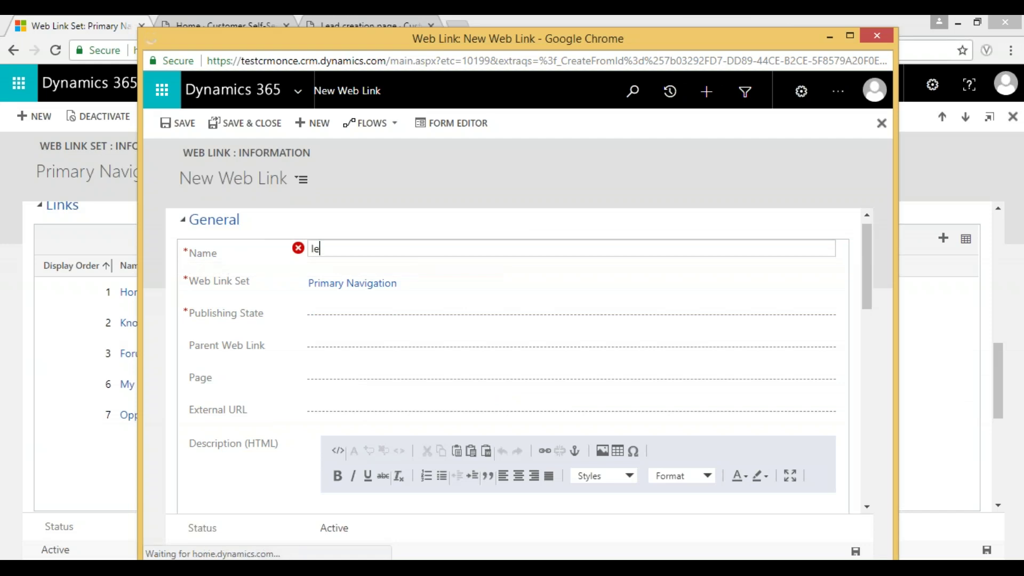
pyautogui.write('ad')
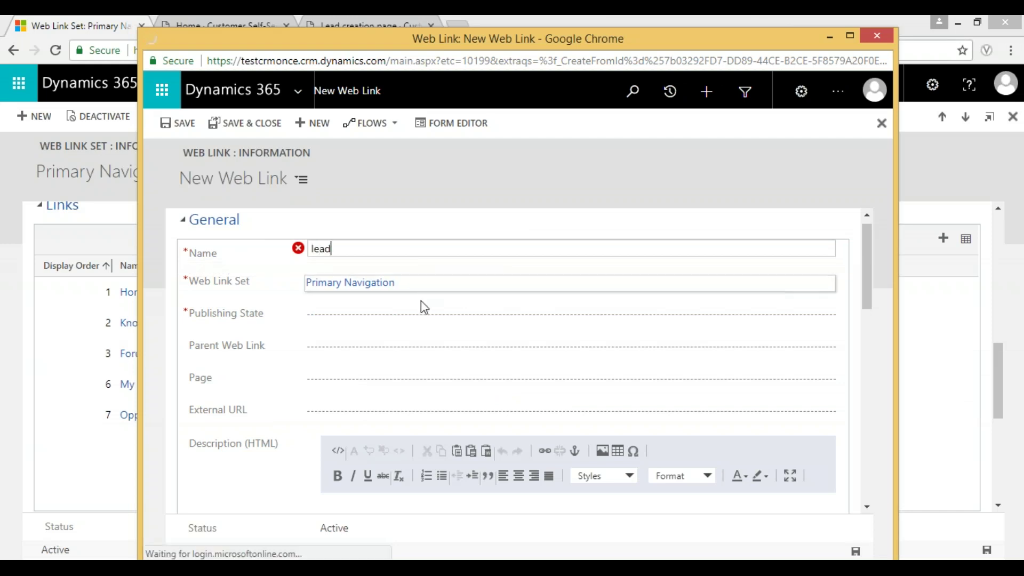
# - Set the lead web link's publishing state to Published
pyautogui.click(413, 319)
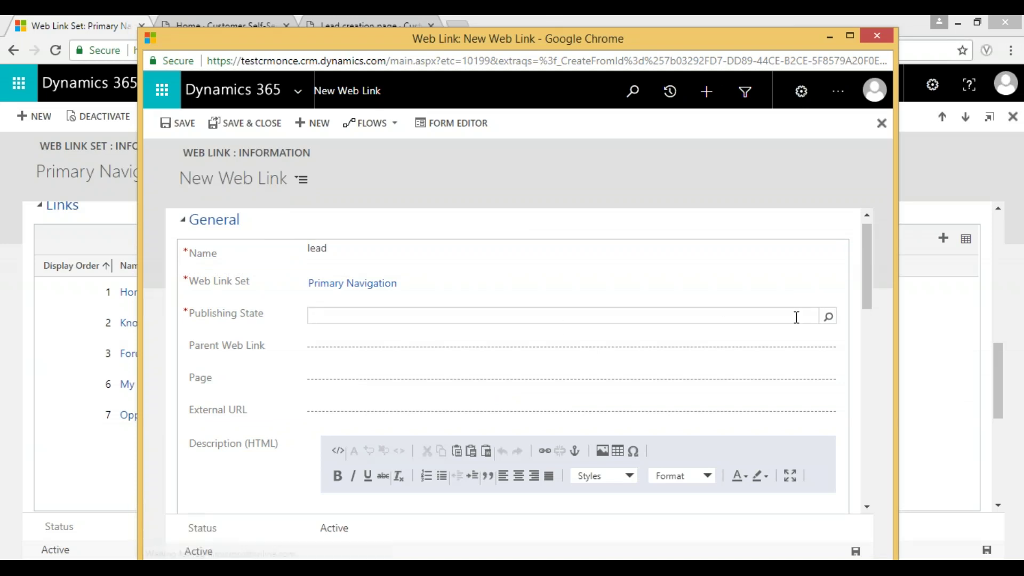
pyautogui.click(829, 319)
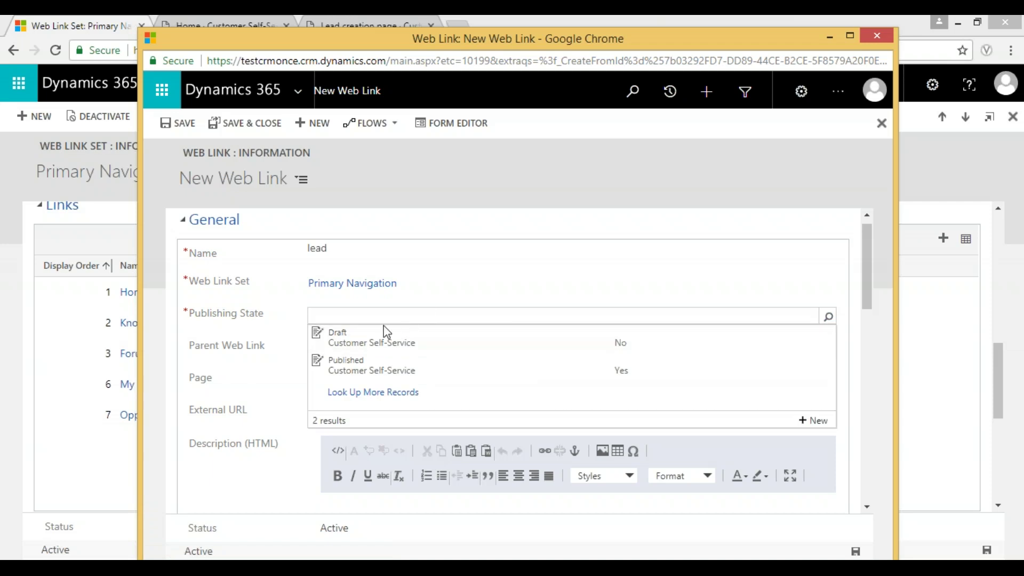
pyautogui.click(362, 369)
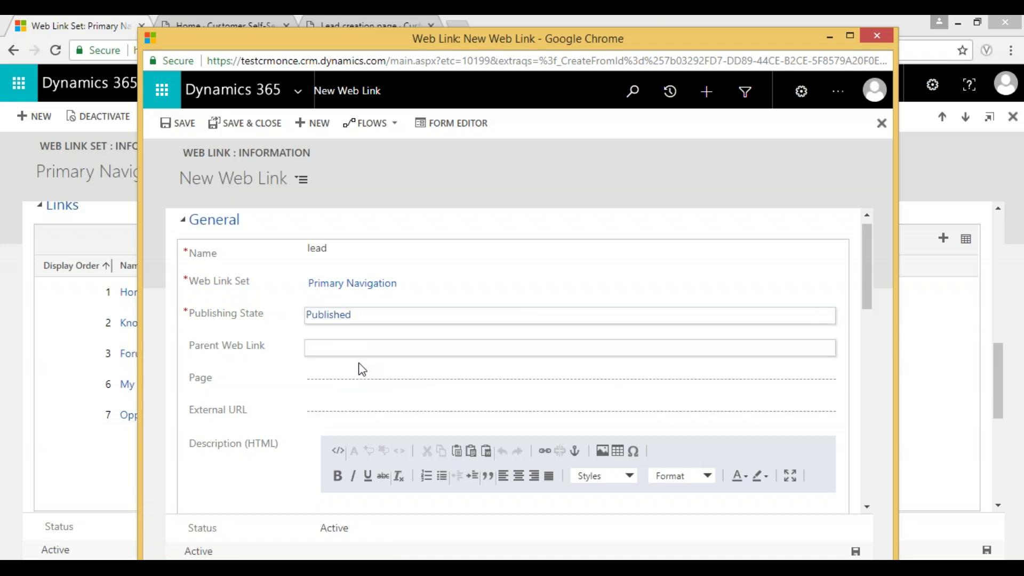
# - Set the lead web link's display order to 8 without choosing a page, and save and close it
pyautogui.click(341, 383)
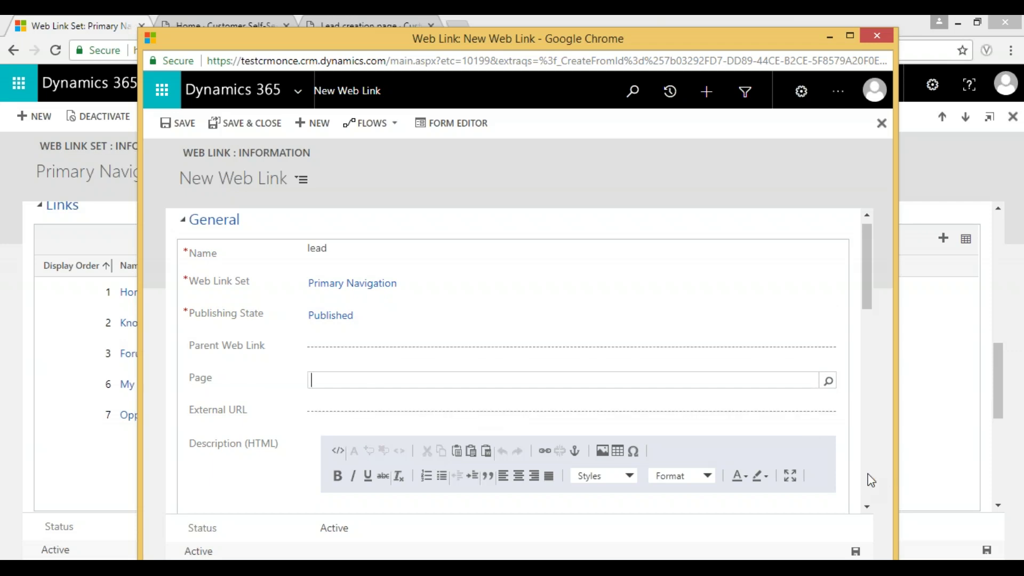
pyautogui.scroll(-5, 868, 480)
pyautogui.scroll(-10, 869, 478)
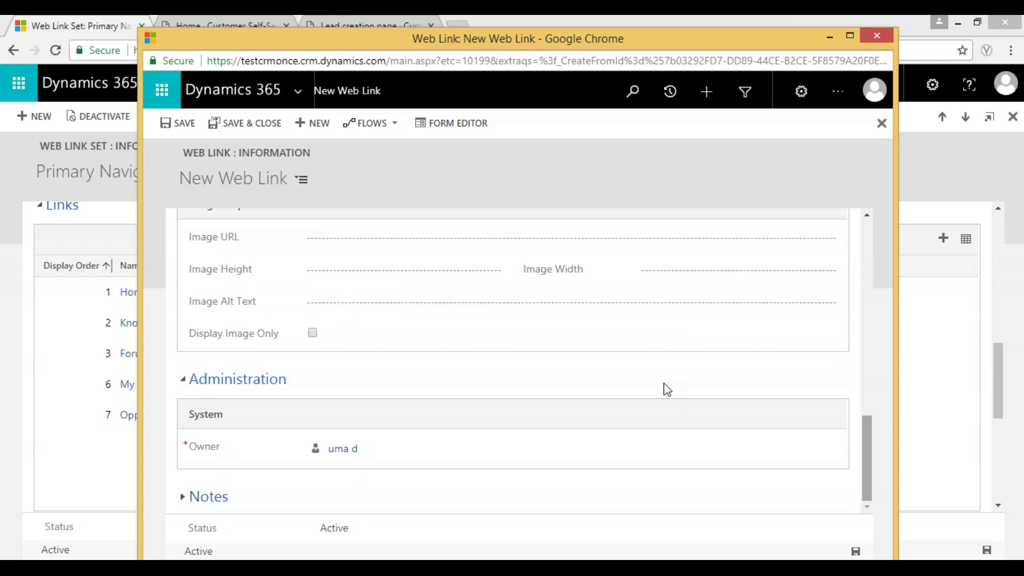
pyautogui.moveTo(870, 444); pyautogui.dragTo(859, 380)
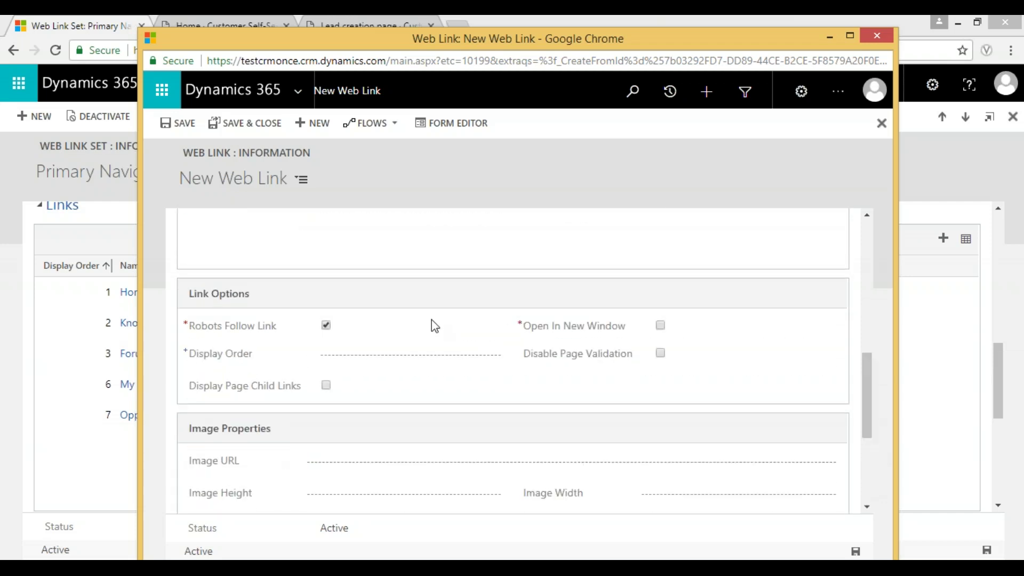
pyautogui.click(379, 356)
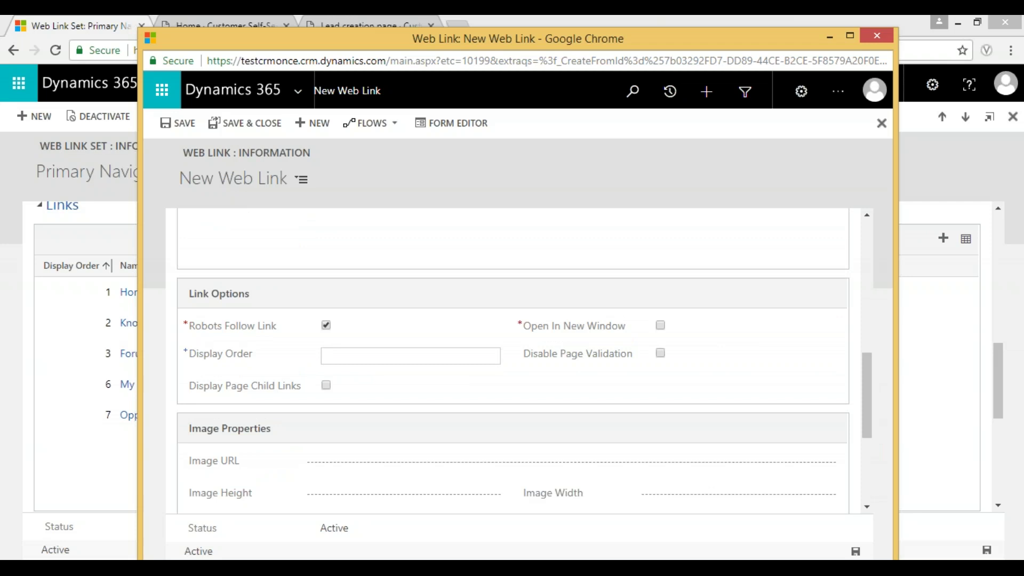
pyautogui.write('8')
pyautogui.click(256, 129)
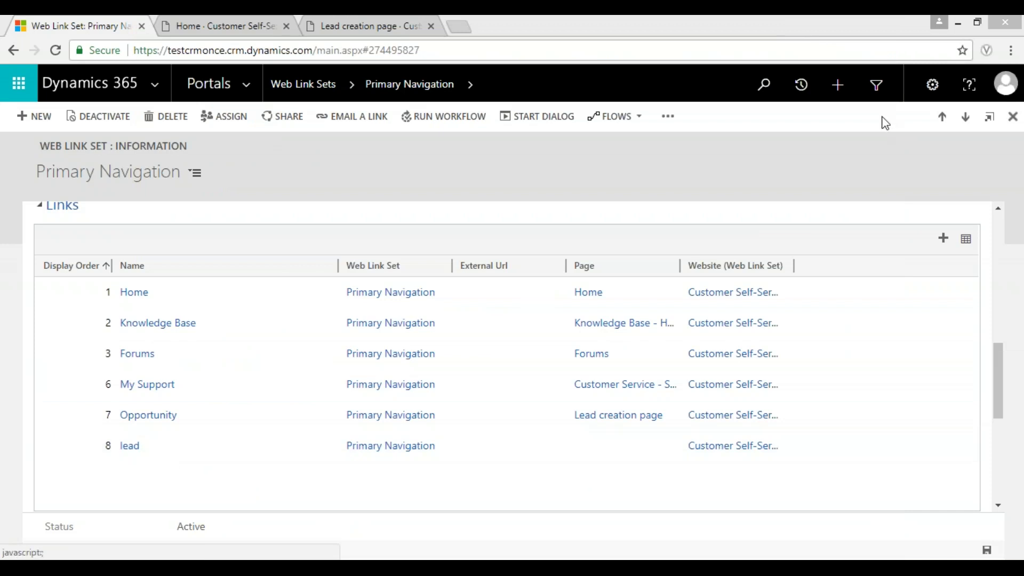
# - Add another web link to the Primary Navigation set, named Create lead, with its publishing state set to Published
pyautogui.click(943, 238)
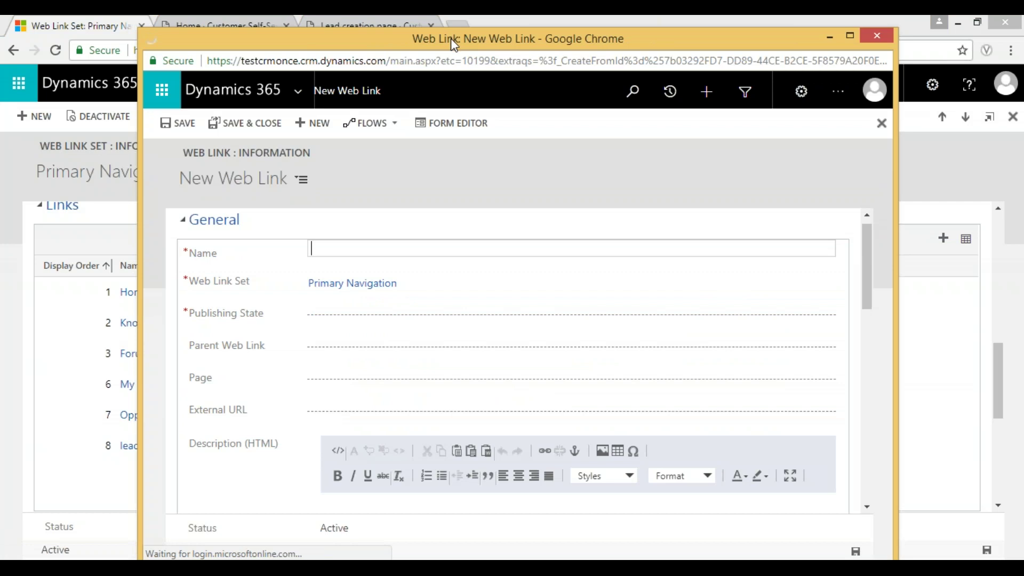
pyautogui.doubleClick(456, 39)
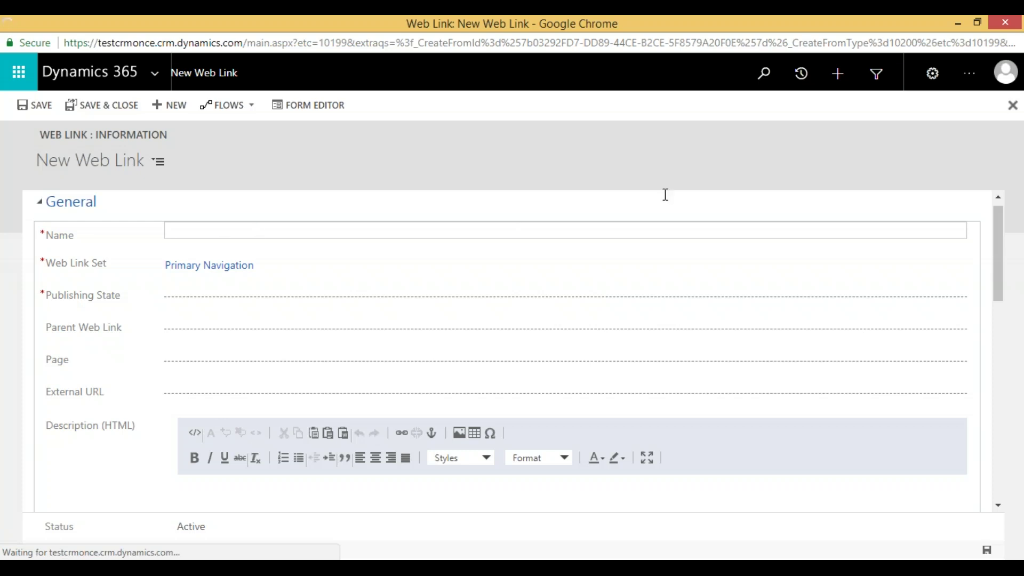
pyautogui.write('Create')
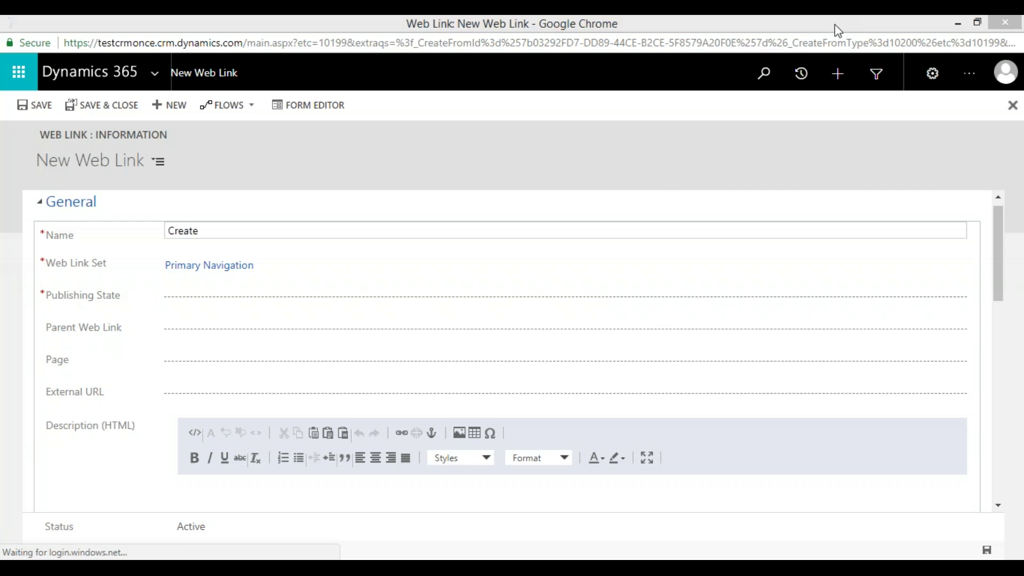
pyautogui.click(201, 233)
pyautogui.click(201, 233)
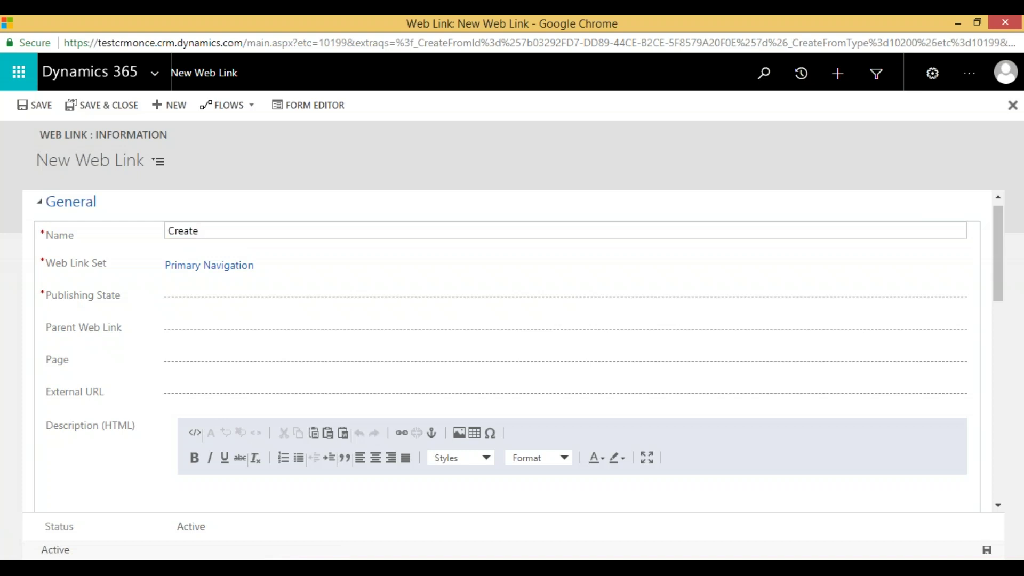
pyautogui.write('lead')
pyautogui.click(341, 297)
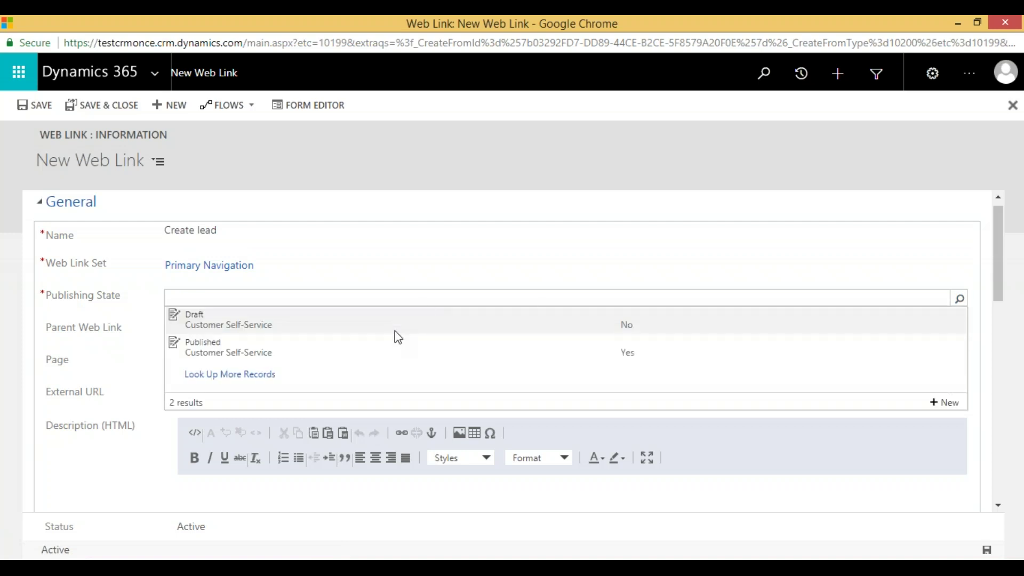
pyautogui.click(395, 346)
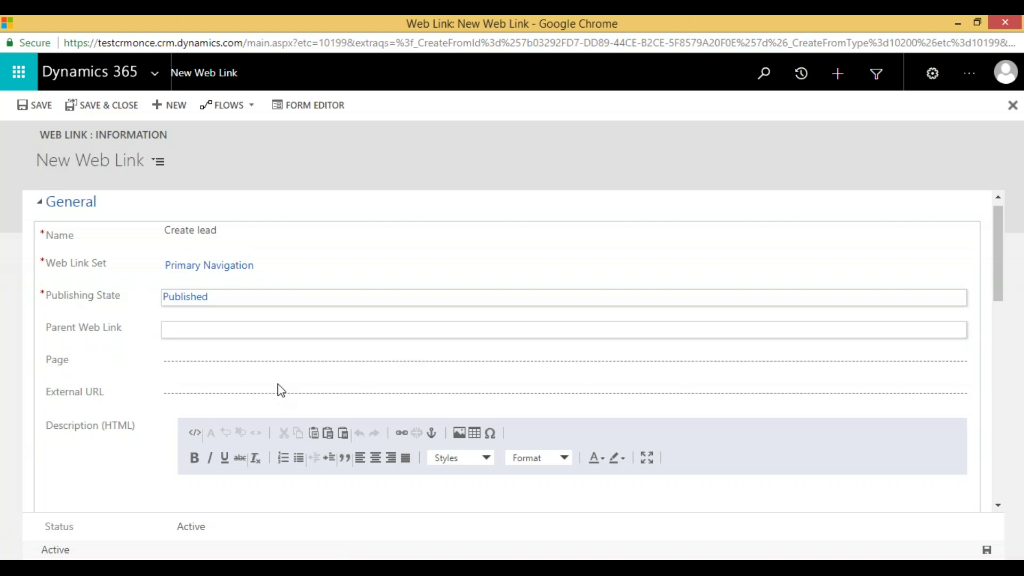
# - Set the Create lead web link's page to Lead creation page and its display order to 11
pyautogui.click(283, 365)
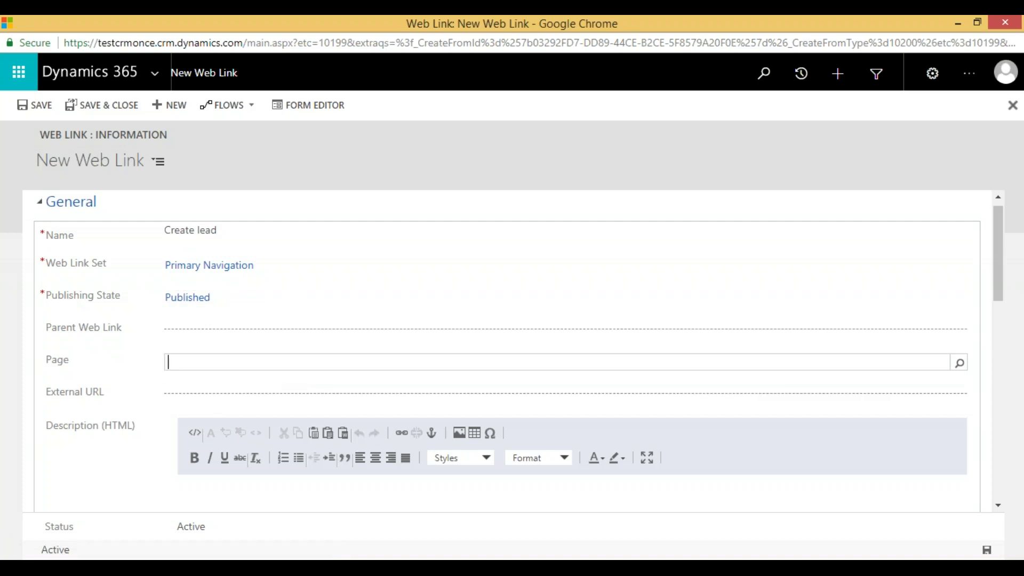
pyautogui.write('lead')
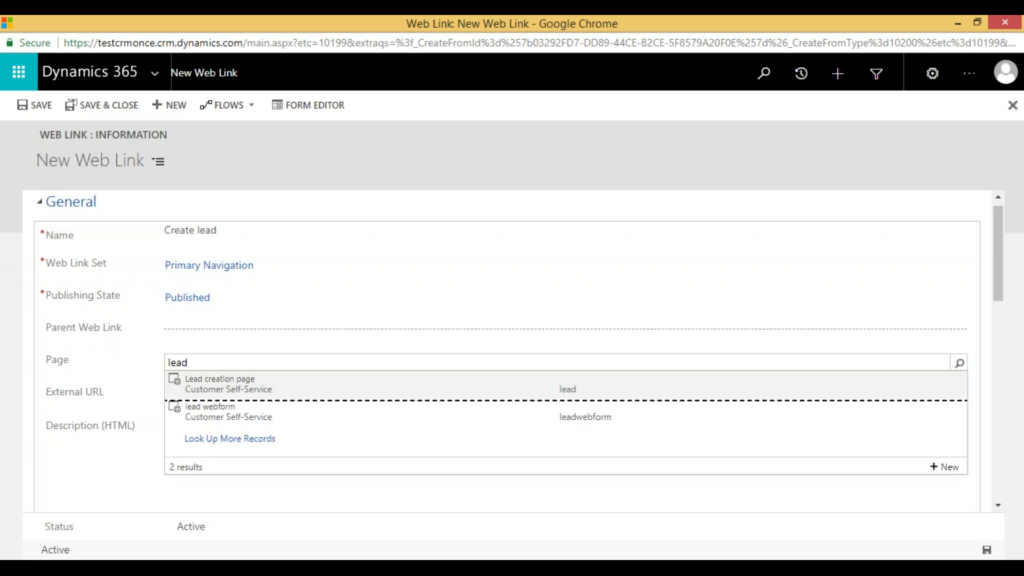
pyautogui.click(273, 385)
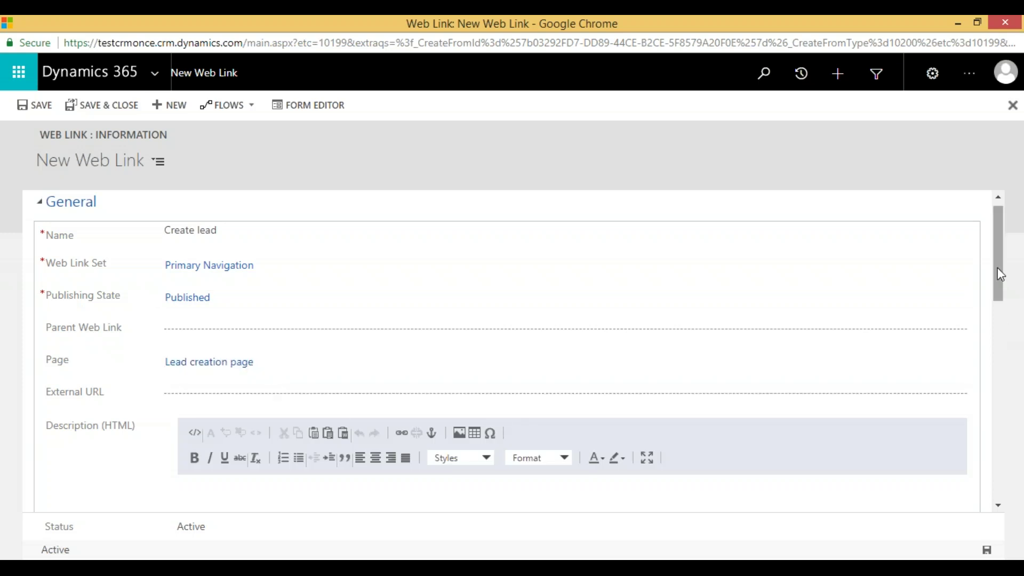
pyautogui.moveTo(997, 267); pyautogui.dragTo(1012, 416)
pyautogui.click(307, 320)
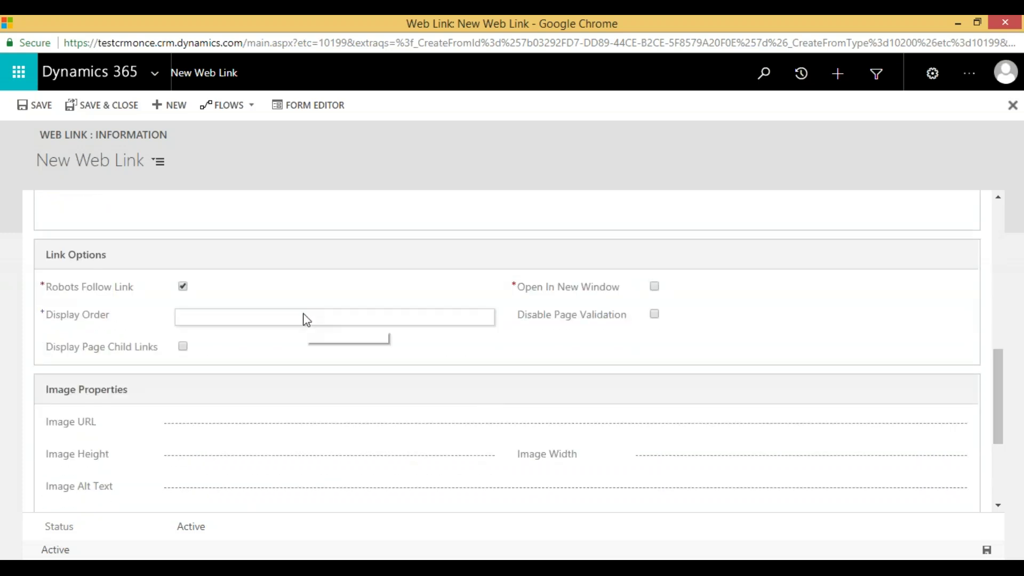
pyautogui.write('11')
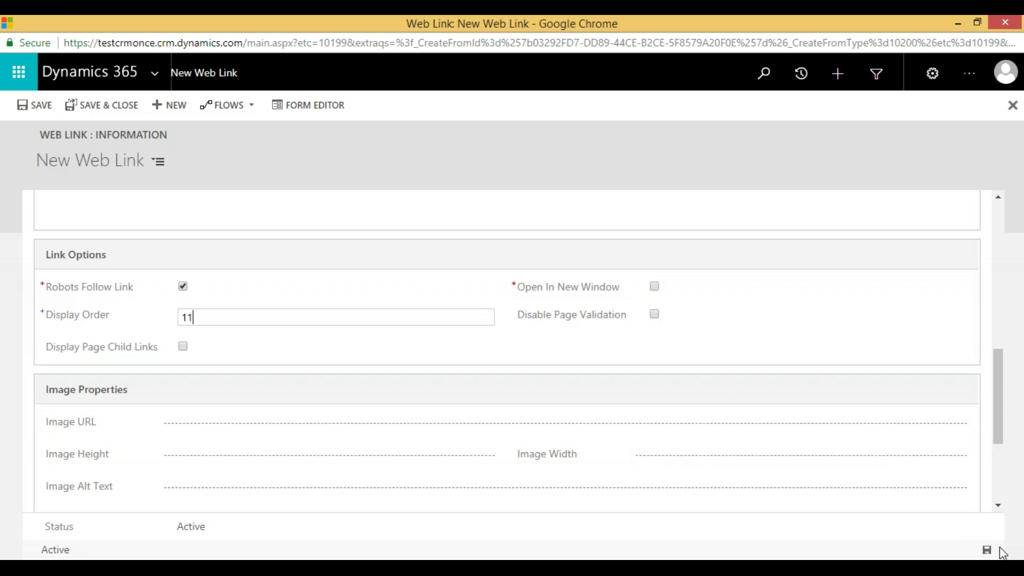
# - Make the lead web link the parent of the Create lead web link, and save and close the record
pyautogui.moveTo(1002, 368); pyautogui.dragTo(994, 238)
pyautogui.click(527, 289)
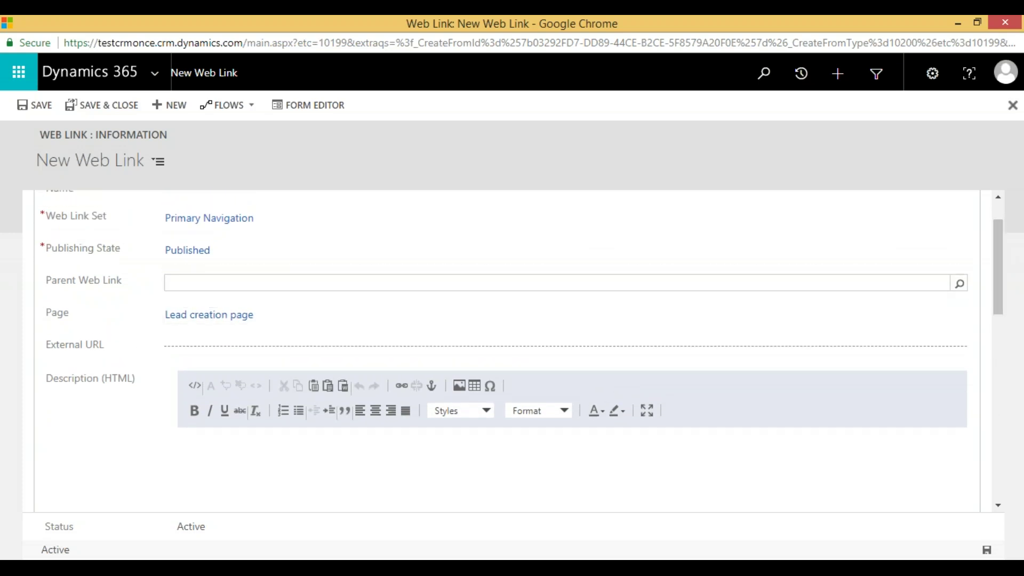
pyautogui.write('lead')
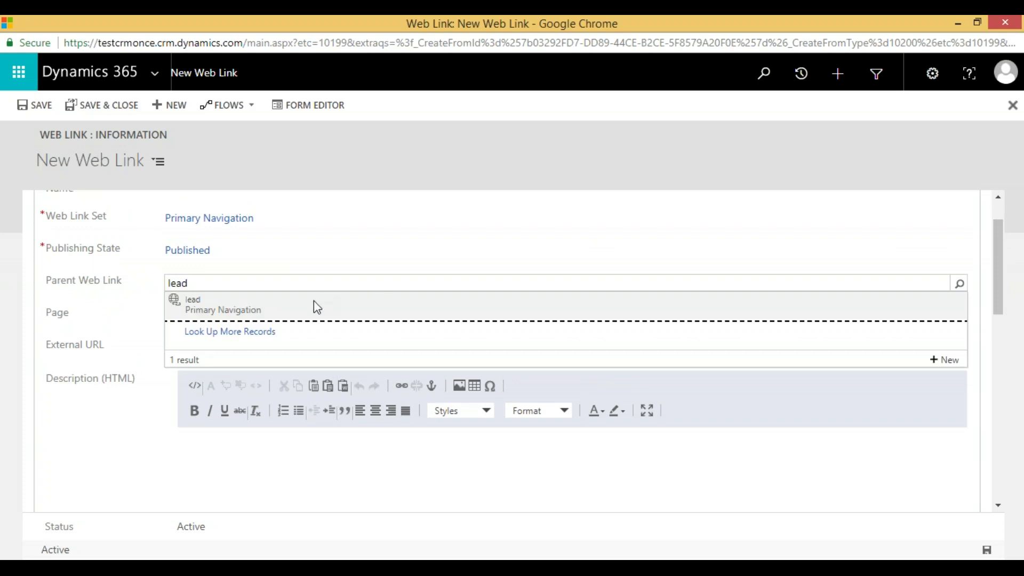
pyautogui.click(314, 302)
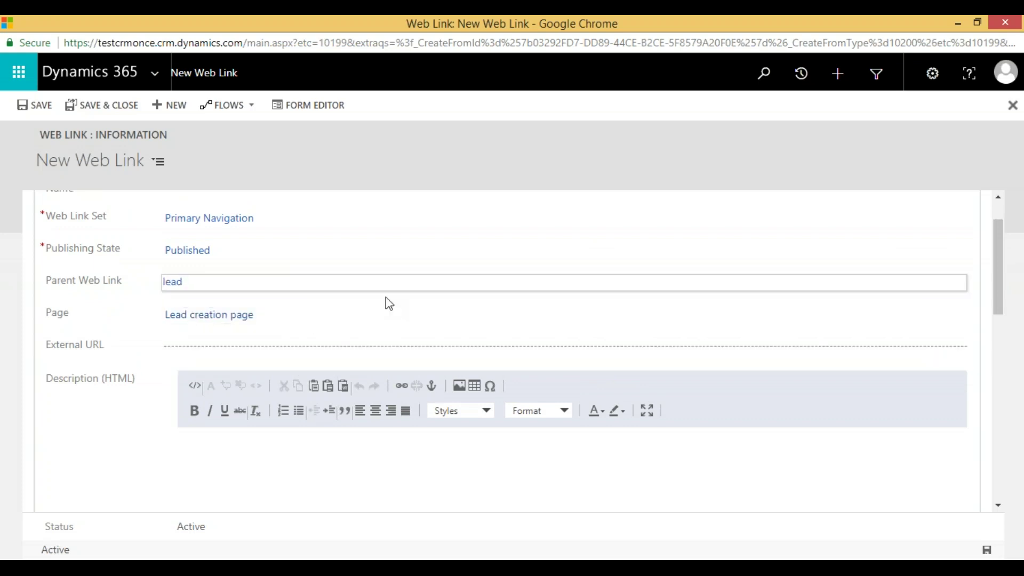
pyautogui.click(552, 332)
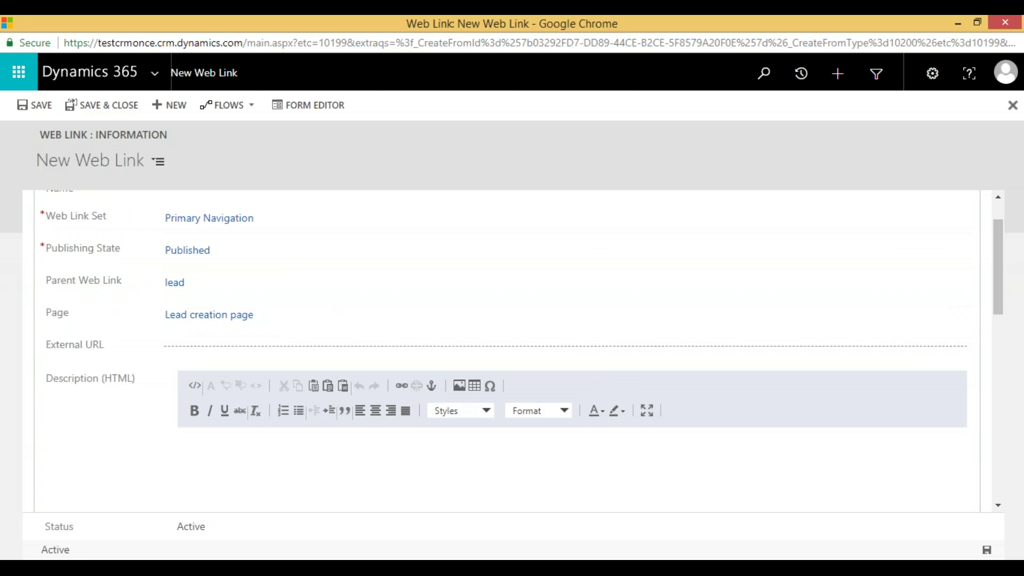
pyautogui.click(99, 106)
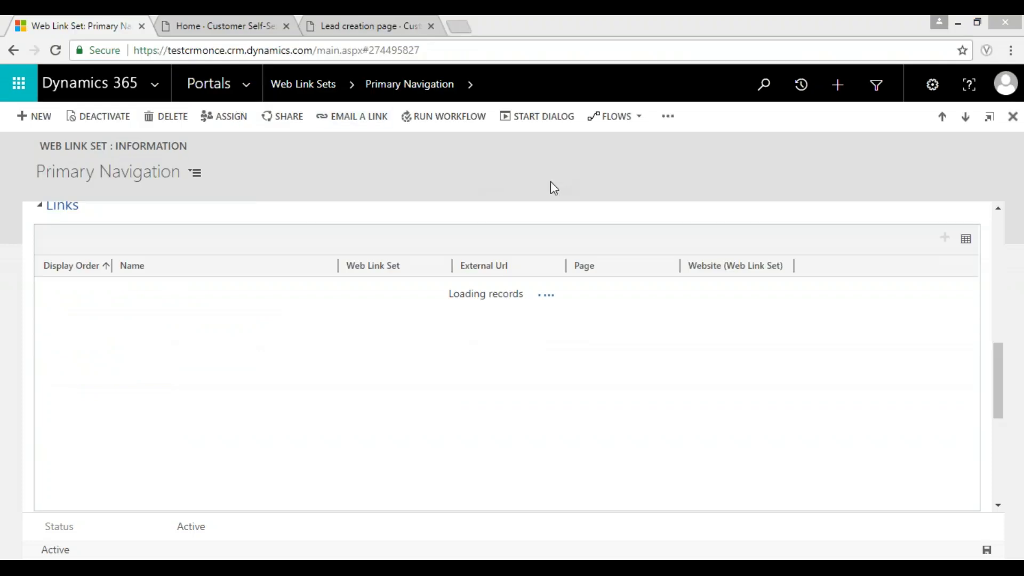
# - Switch to the Customer Self-Service portal's home page and reload it to check the navigation menu
pyautogui.click(235, 27)
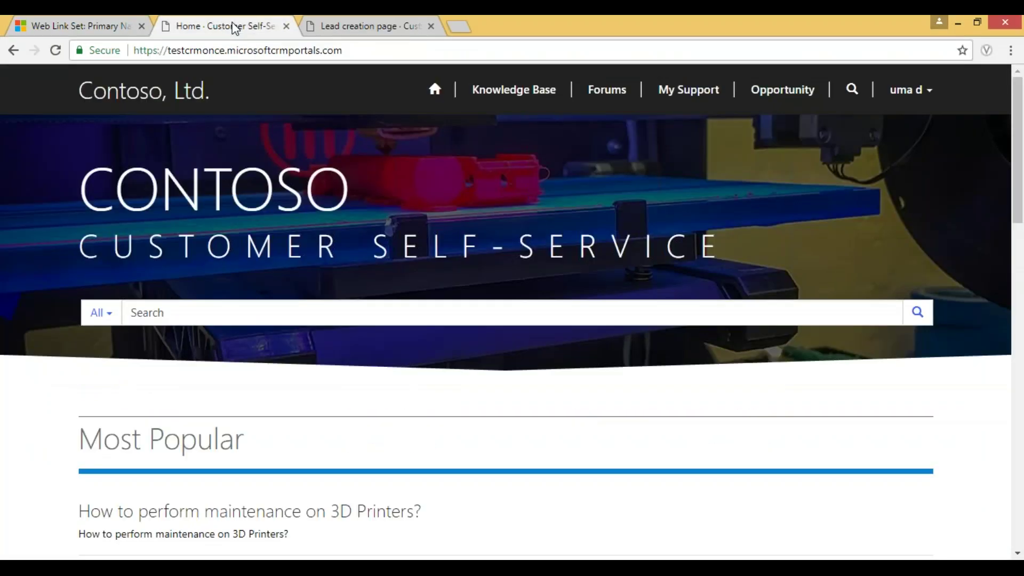
pyautogui.click(237, 50)
pyautogui.press('Return')
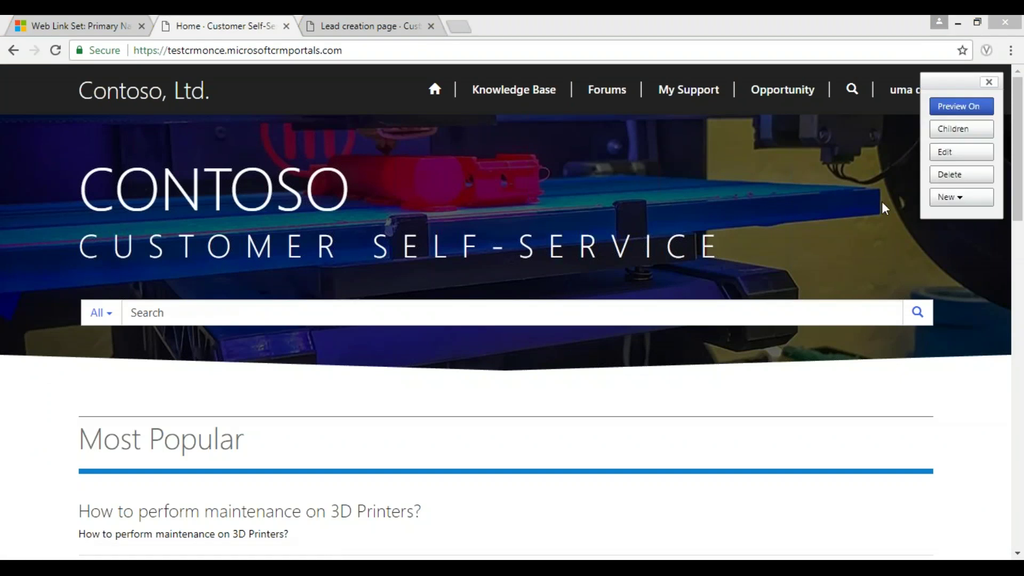
pyautogui.click(361, 53)
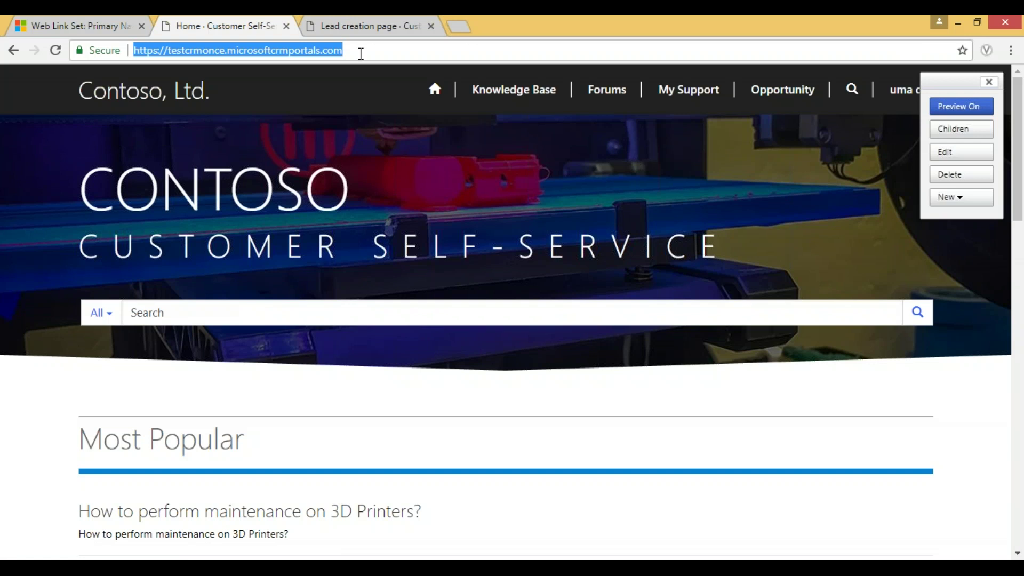
pyautogui.press('Return')
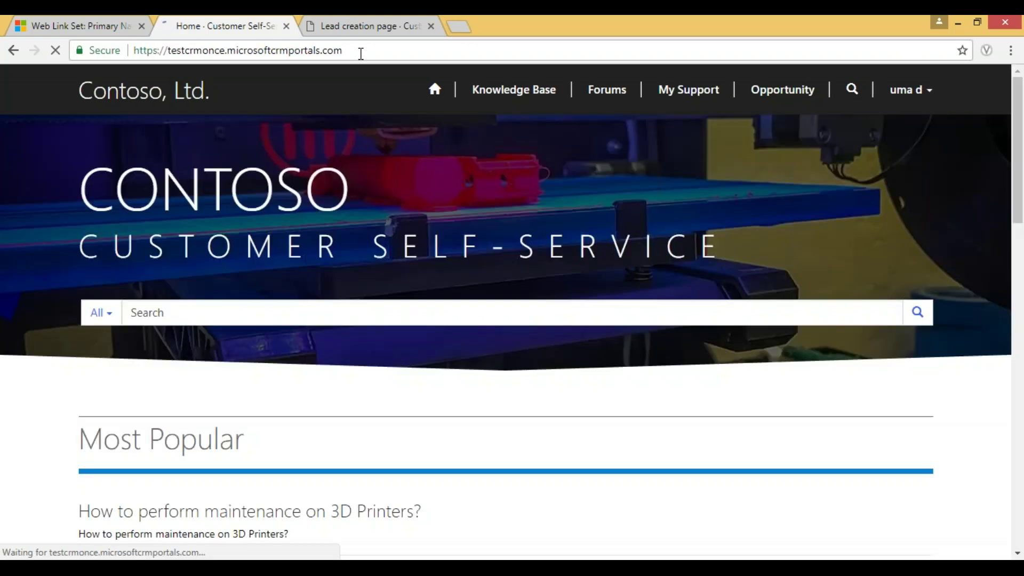
# - Open the portal's /_services/about page in a new browser tab and clear the portal cache
pyautogui.click(361, 53)
pyautogui.hotkey('ctrl', 'c')
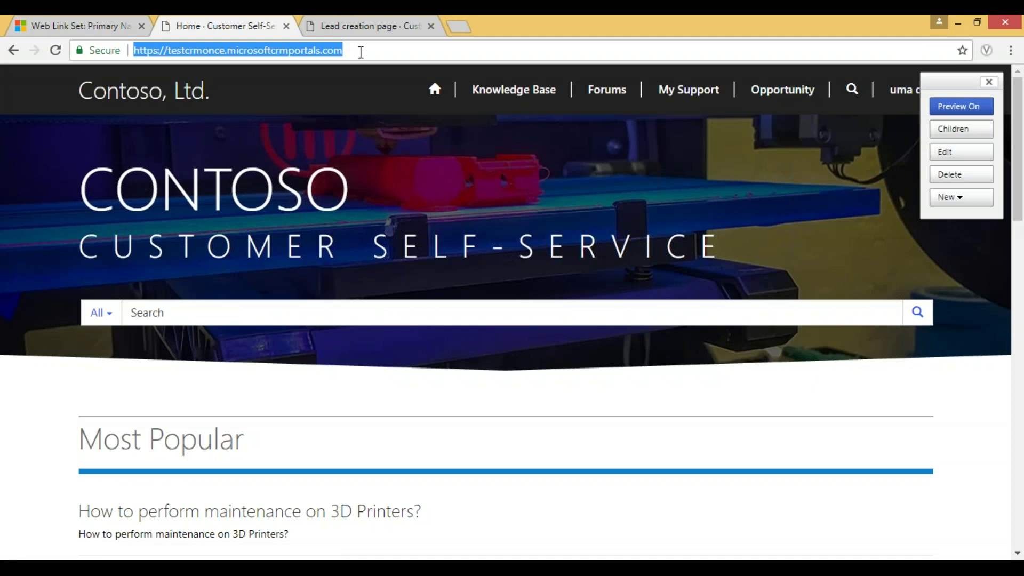
pyautogui.click(463, 26)
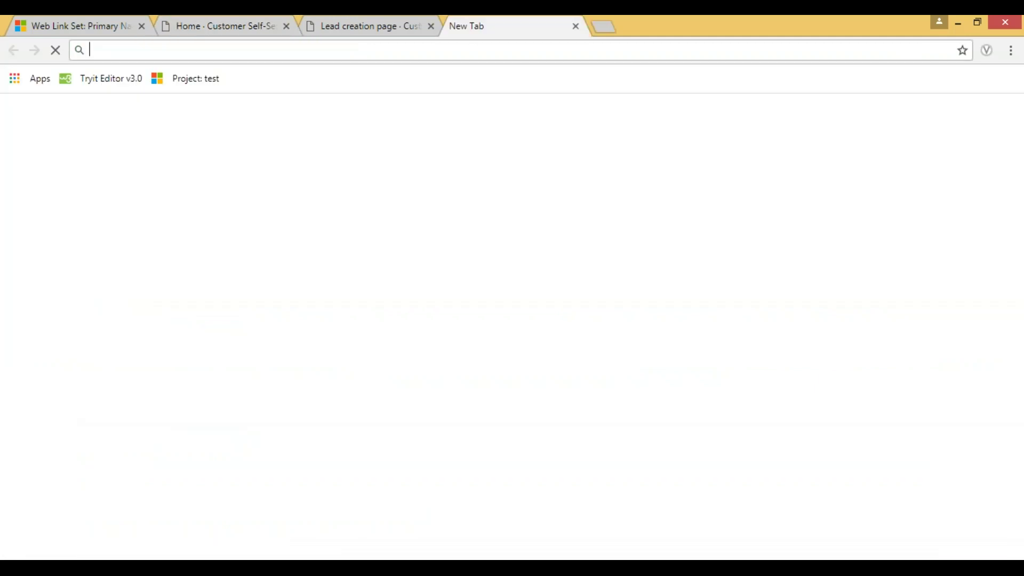
pyautogui.hotkey('ctrl', 'v')
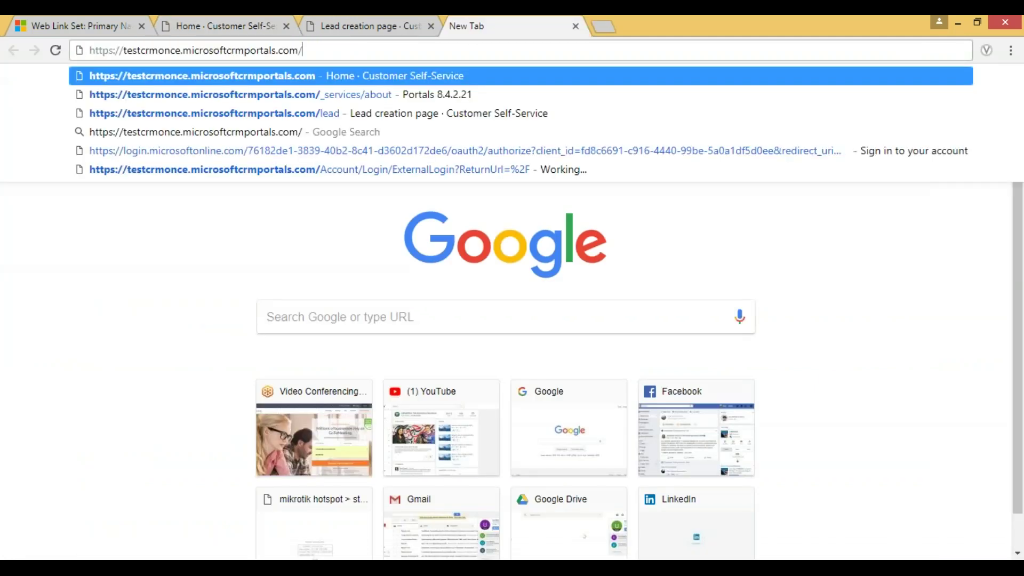
pyautogui.write('se')
pyautogui.press('BackSpace')
pyautogui.press('BackSpace')
pyautogui.write('_')
pyautogui.press('Return')
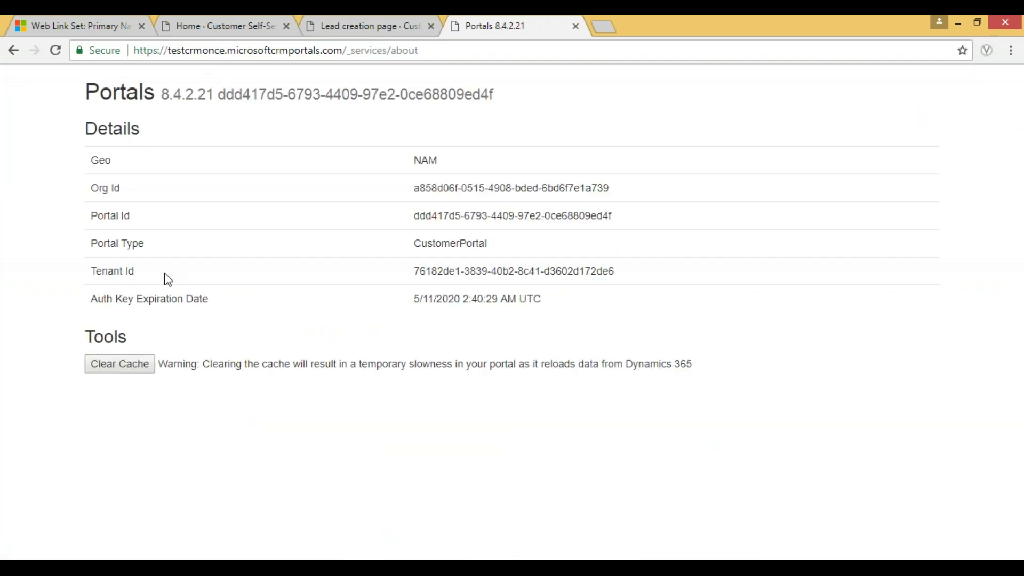
pyautogui.click(130, 371)
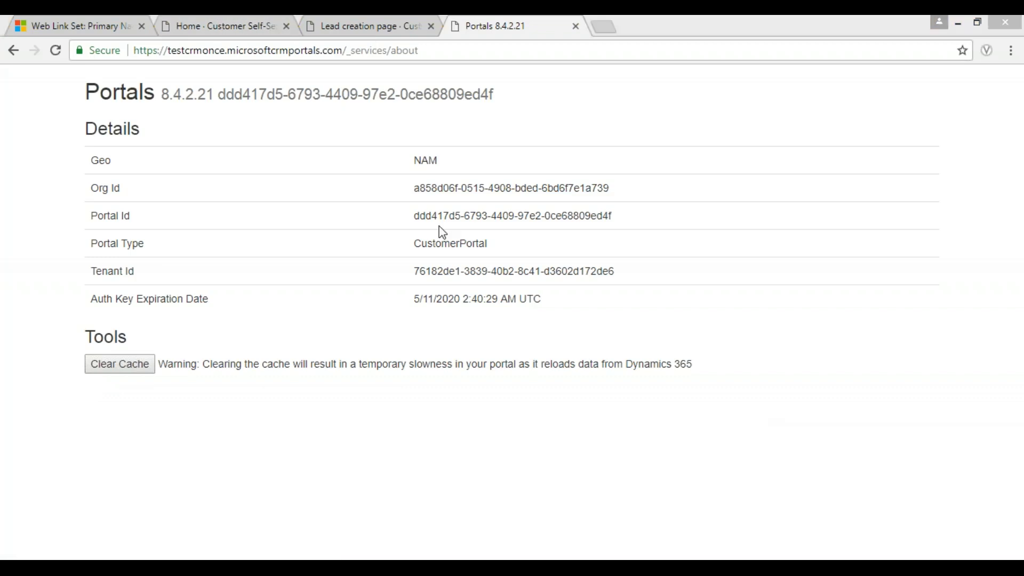
# - Reload the portal's home page and open the Create lead page from the lead entry of the navigation menu
pyautogui.click(217, 21)
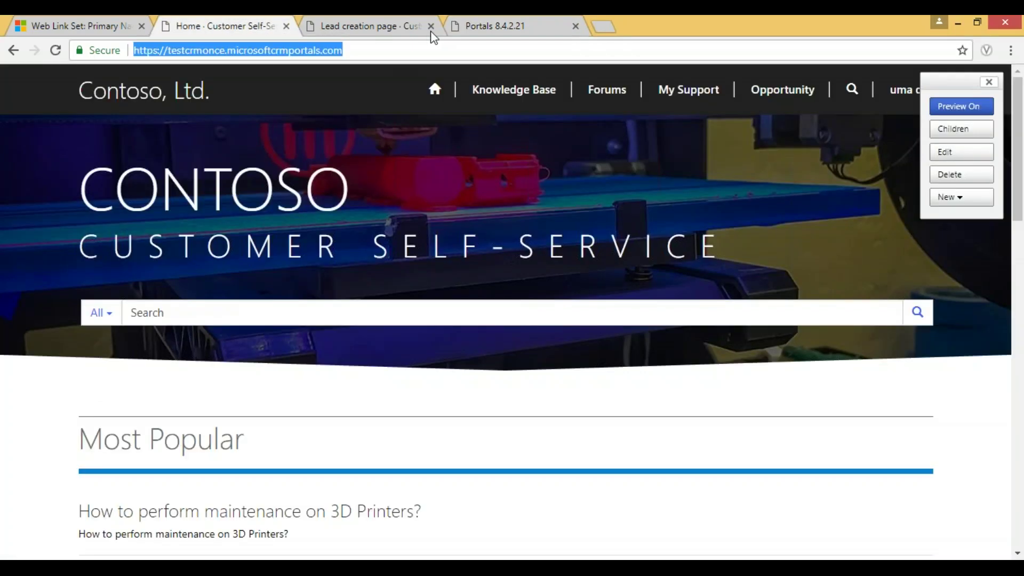
pyautogui.click(402, 51)
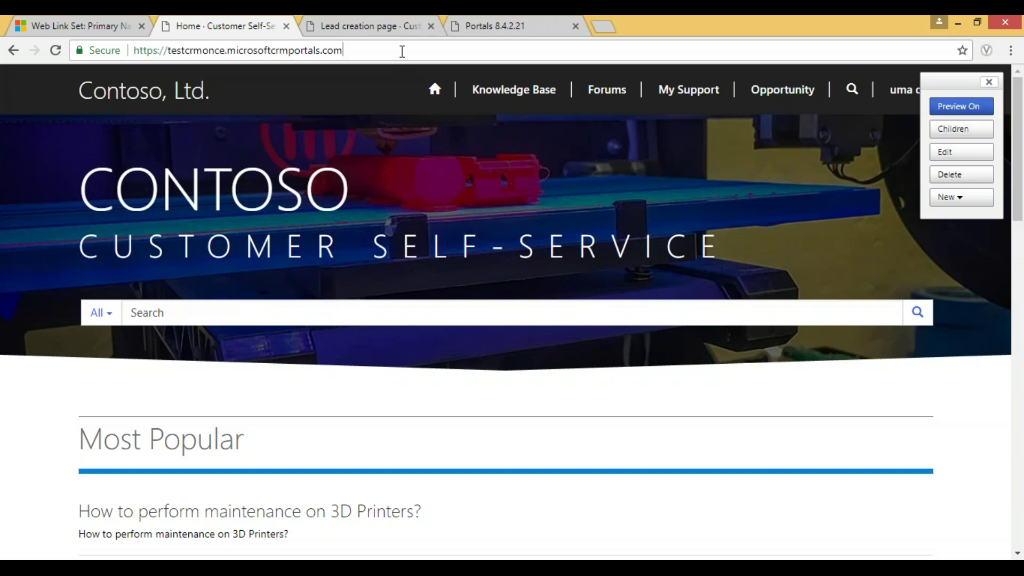
pyautogui.press('Return')
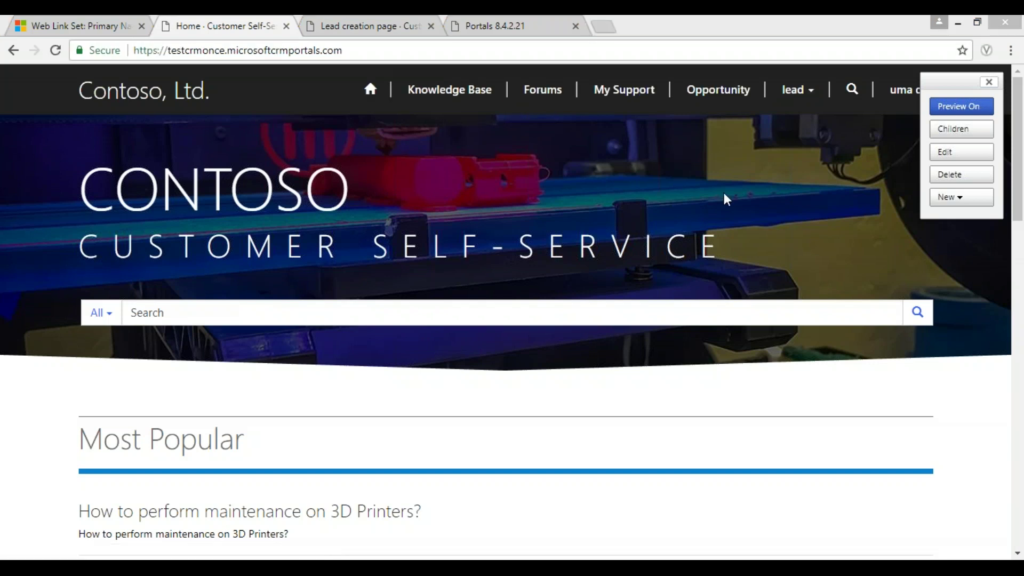
pyautogui.moveTo(809, 110)
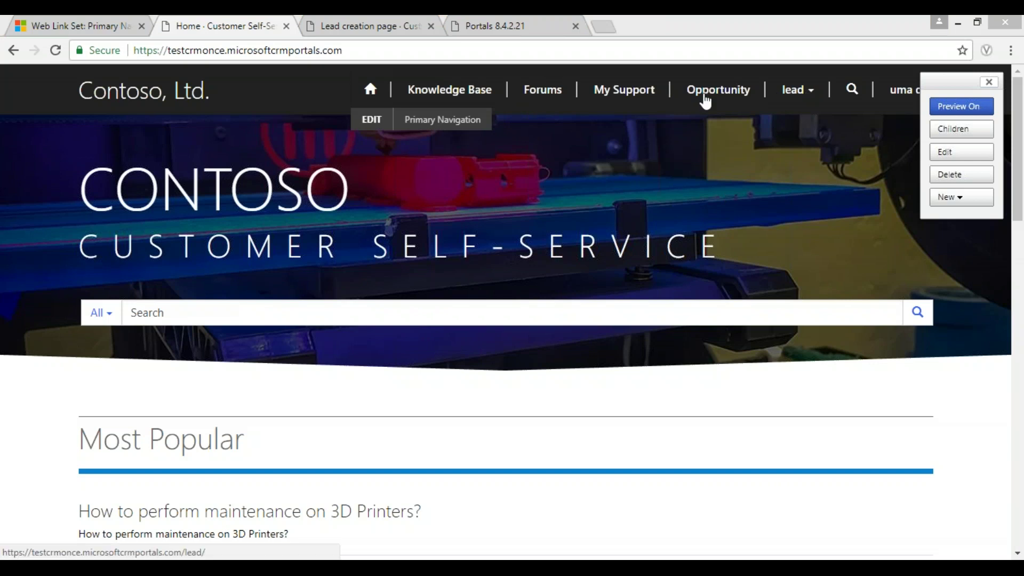
pyautogui.click(813, 98)
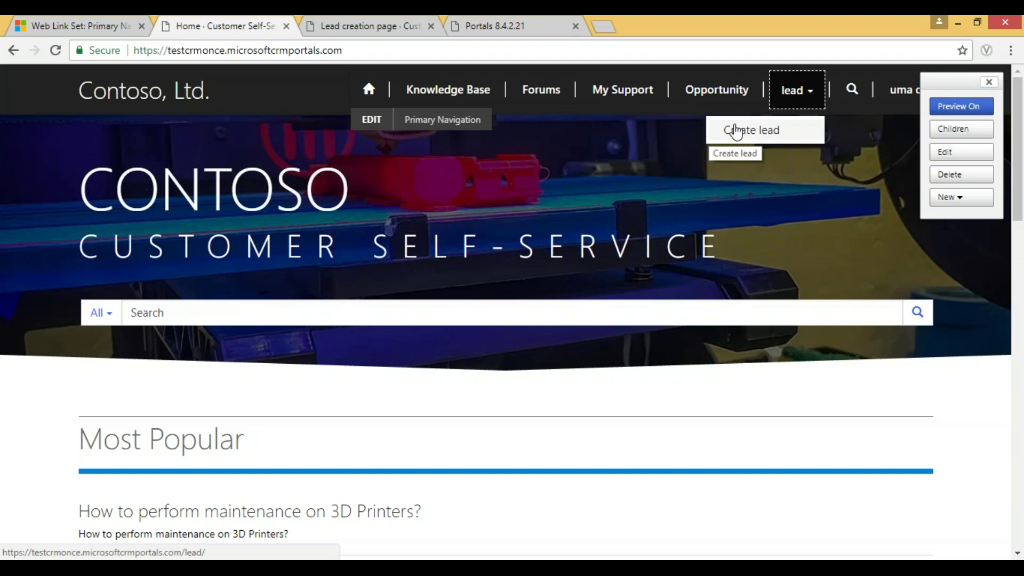
pyautogui.click(747, 138)
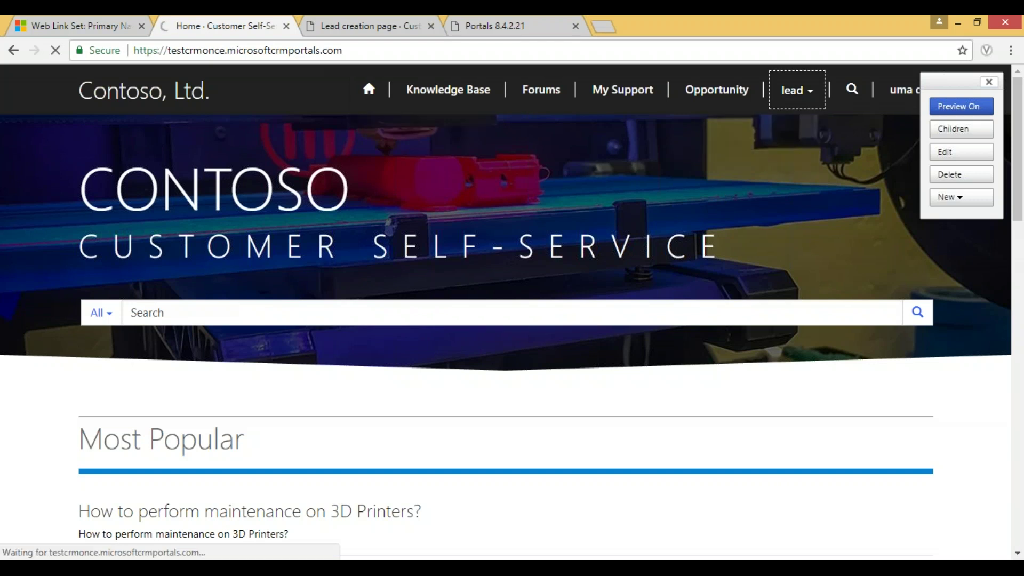